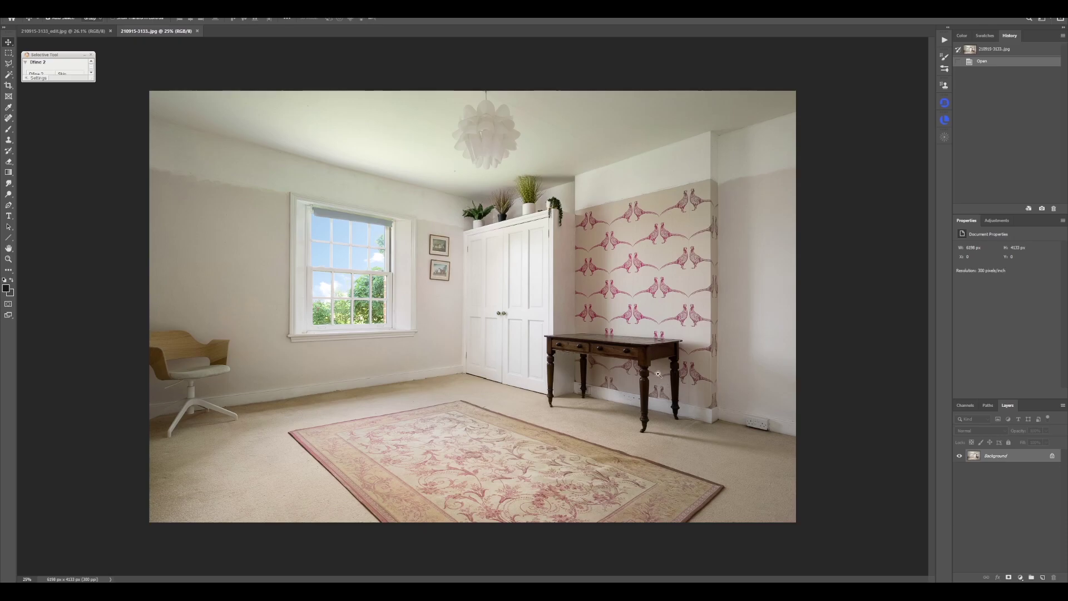
# Duplicate the Background layer of the room photo onto a new layer, with the Clone Stamp tool active
pyautogui.moveTo(628, 362)
pyautogui.mouseDown()
pyautogui.moveTo(654, 299)
pyautogui.moveTo(648, 327)
pyautogui.moveTo(594, 363)
pyautogui.moveTo(607, 344)
pyautogui.moveTo(621, 345)
pyautogui.mouseUp()
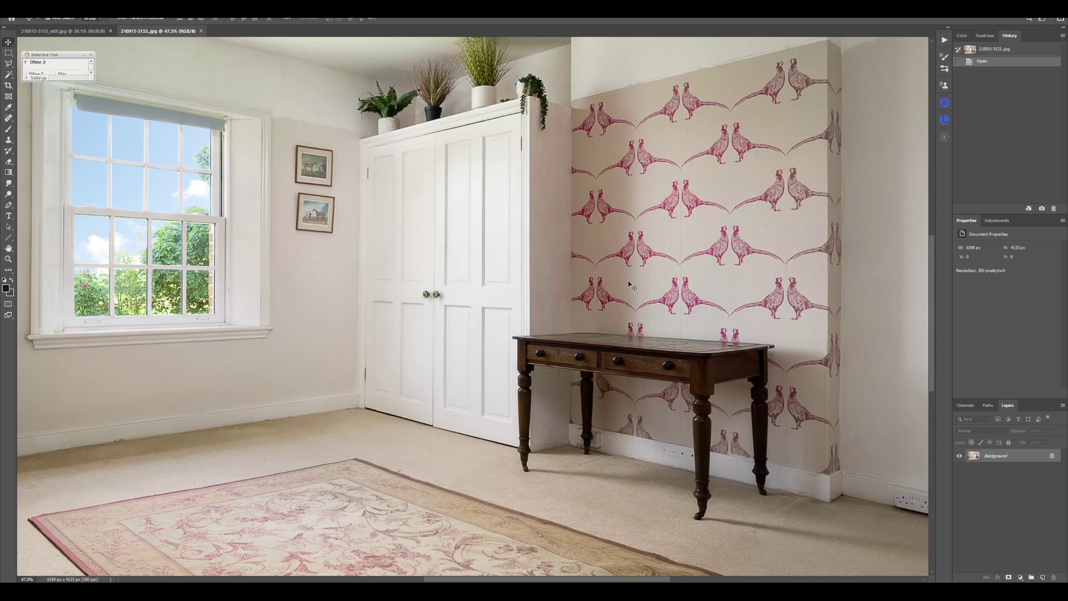
pyautogui.press('s')
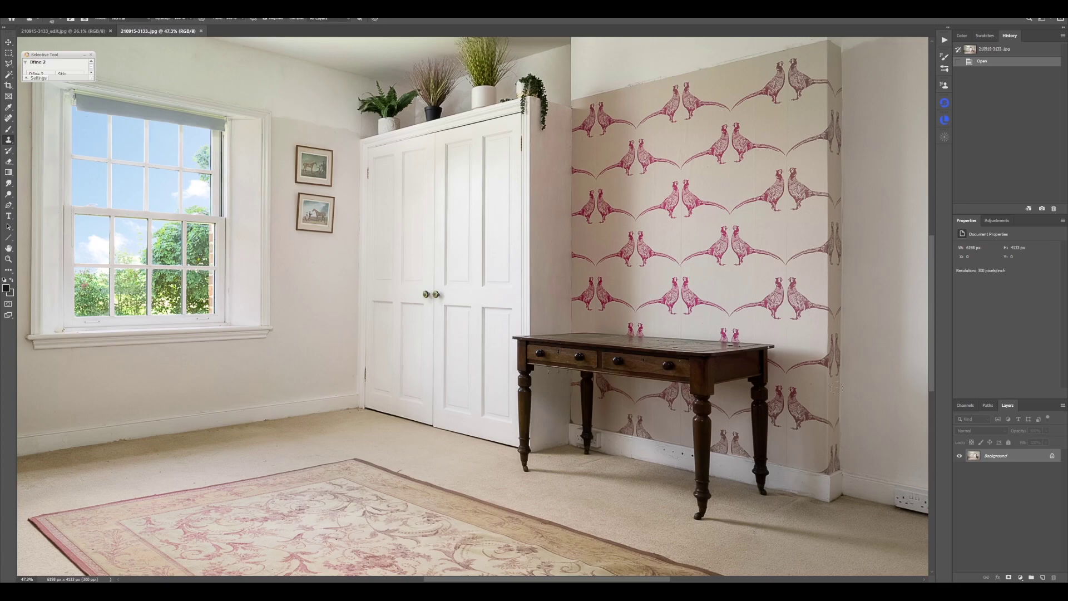
pyautogui.hotkey('ctrl', 'j')
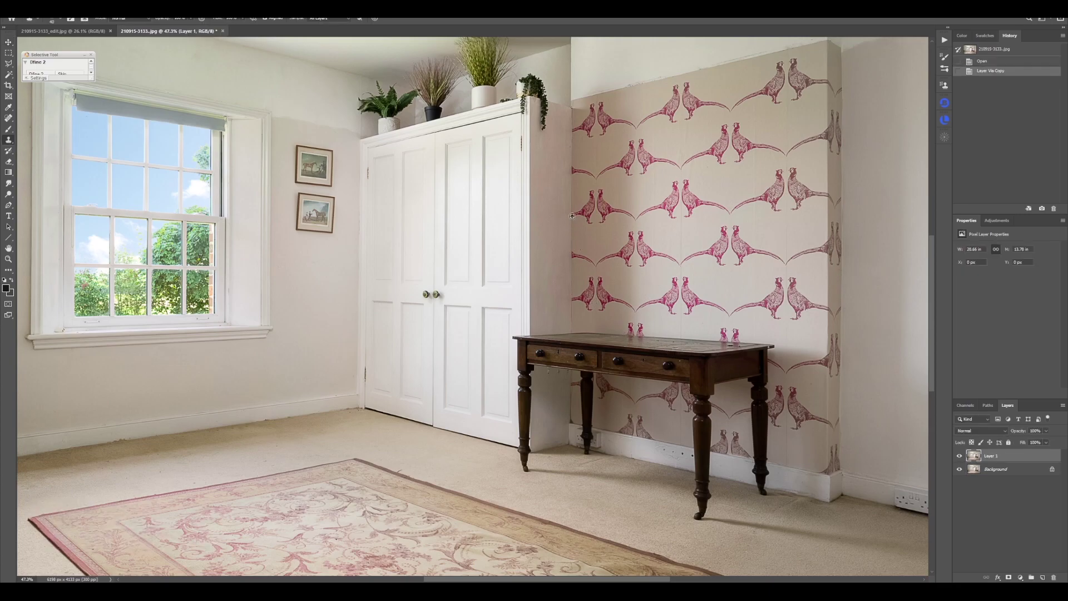
# Try cloning over the wallpaper around the table with the Clone Stamp, and undo the stroke
pyautogui.moveTo(571, 353)
pyautogui.mouseDown()
pyautogui.moveTo(578, 400)
pyautogui.moveTo(581, 380)
pyautogui.moveTo(600, 379)
pyautogui.moveTo(624, 351)
pyautogui.moveTo(684, 348)
pyautogui.mouseUp()
pyautogui.hotkey('ctrl', 'z')
pyautogui.moveTo(738, 212); pyautogui.dragTo(684, 217)
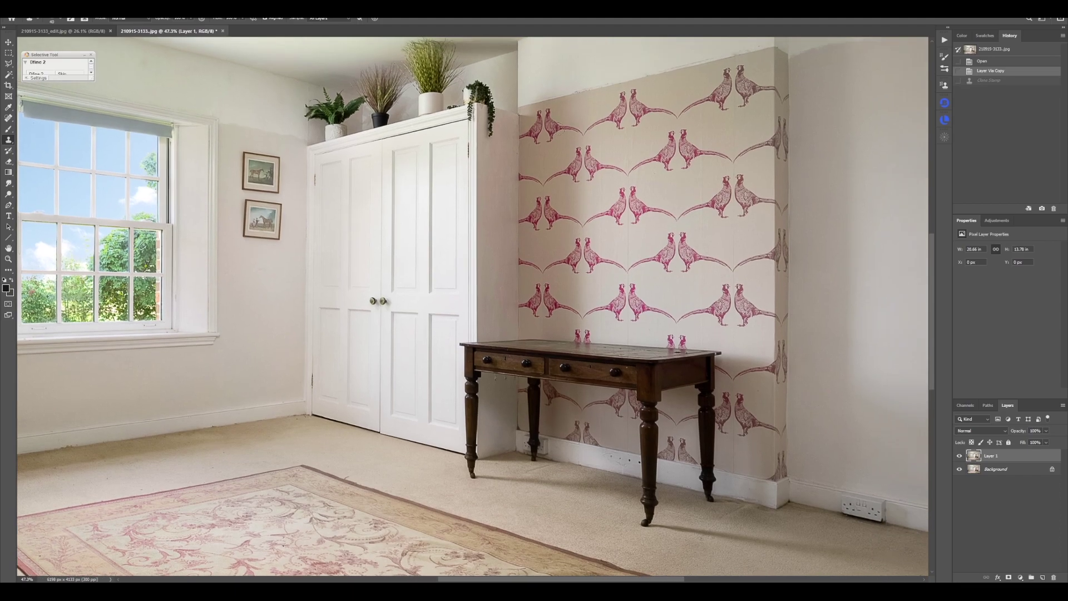
# Open the Vanishing Point filter and define a perspective plane over the four corners of the pheasant-wallpapered wall face
pyautogui.click(127, 13)
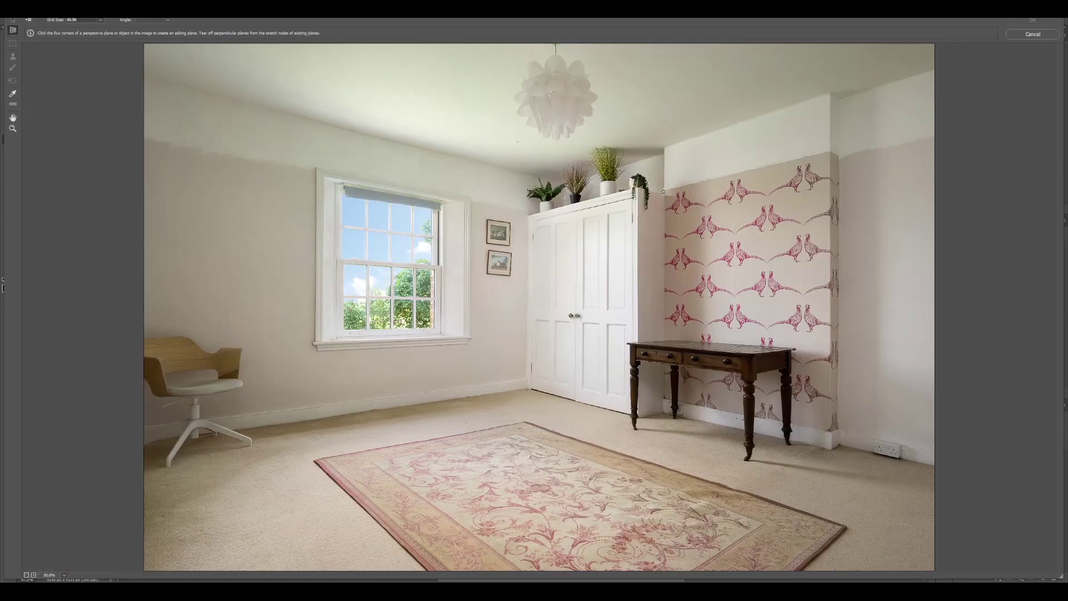
pyautogui.click(663, 191)
pyautogui.click(664, 398)
pyautogui.click(830, 430)
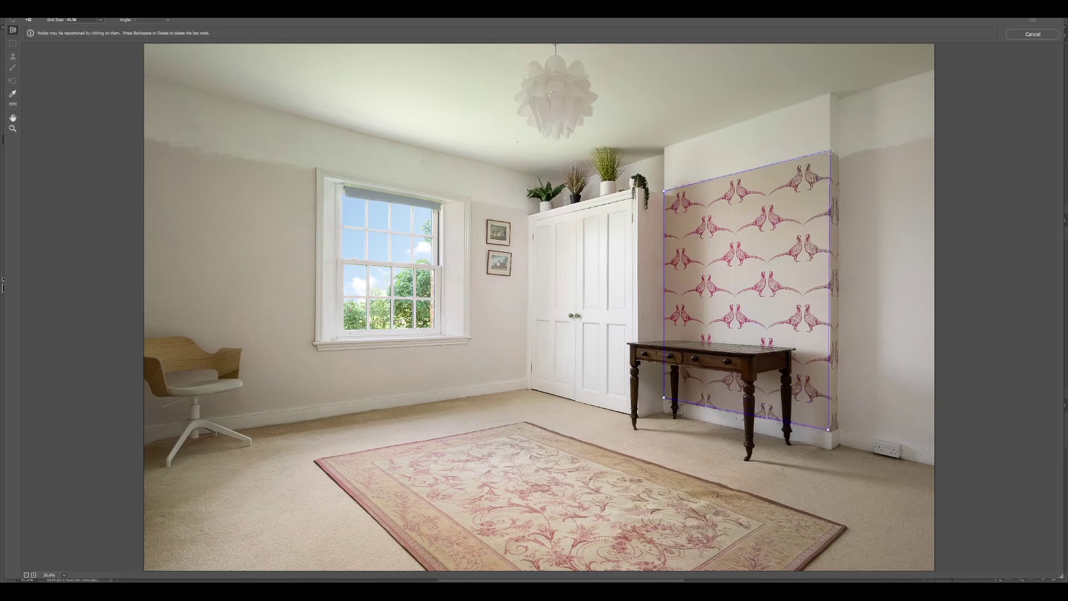
pyautogui.click(829, 151)
# Try stamping the pheasant pattern over the table inside the perspective plane, undo the strokes and leave Vanishing Point without applying it
pyautogui.press('s')
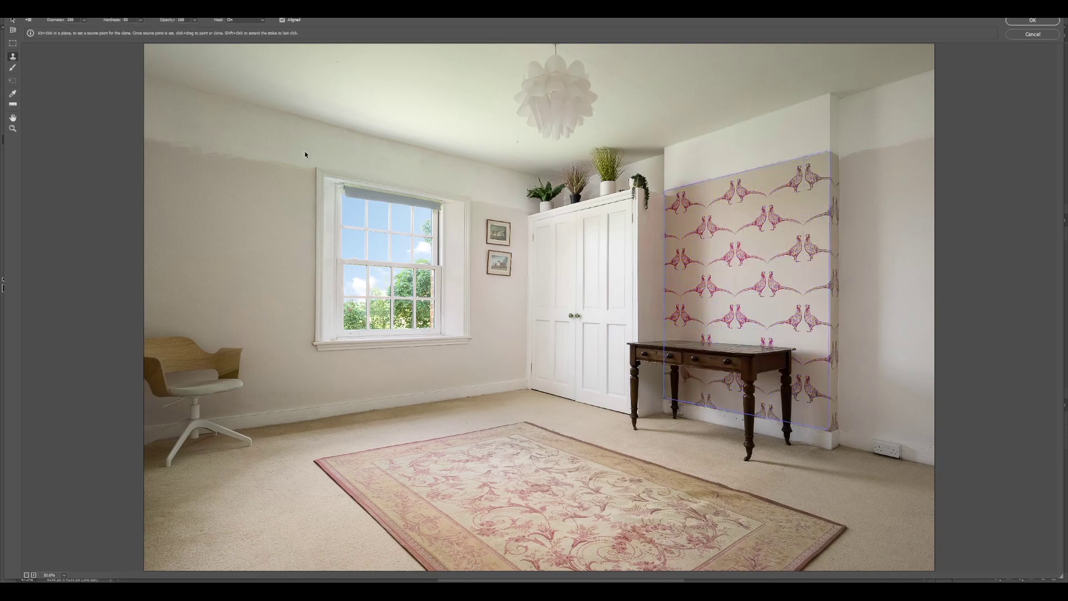
pyautogui.keyDown('alt'); pyautogui.click(800, 315); pyautogui.keyUp('alt')
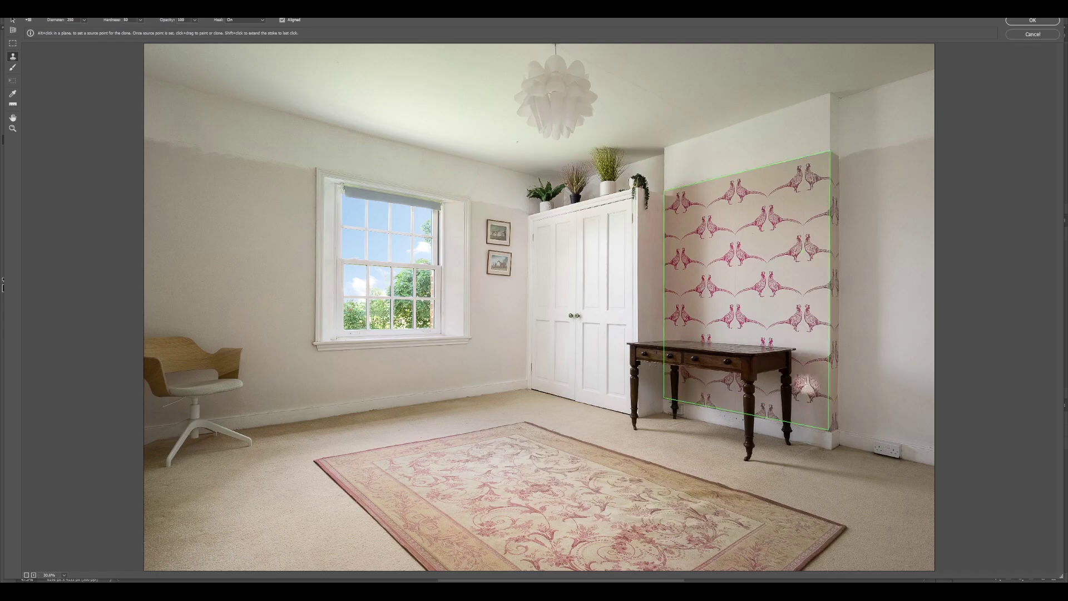
pyautogui.moveTo(801, 389)
pyautogui.mouseDown()
pyautogui.moveTo(813, 369)
pyautogui.moveTo(789, 352)
pyautogui.moveTo(730, 342)
pyautogui.moveTo(707, 359)
pyautogui.moveTo(730, 381)
pyautogui.moveTo(814, 403)
pyautogui.moveTo(811, 412)
pyautogui.moveTo(789, 406)
pyautogui.moveTo(808, 394)
pyautogui.moveTo(834, 424)
pyautogui.mouseUp()
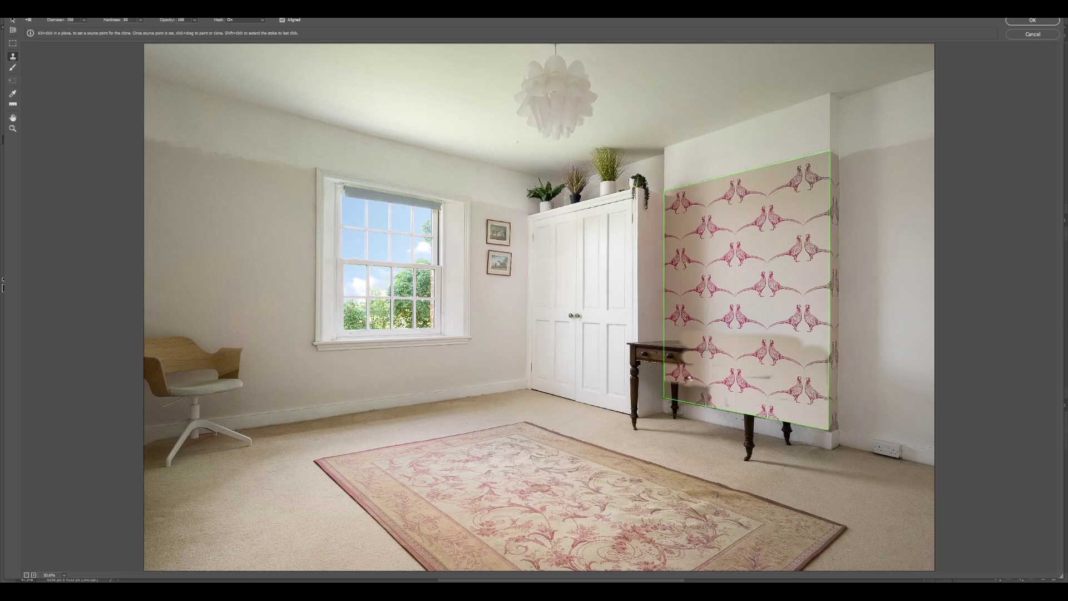
pyautogui.hotkey('ctrl', 'z')
pyautogui.hotkey('ctrl', 'z')
pyautogui.click(1033, 34)
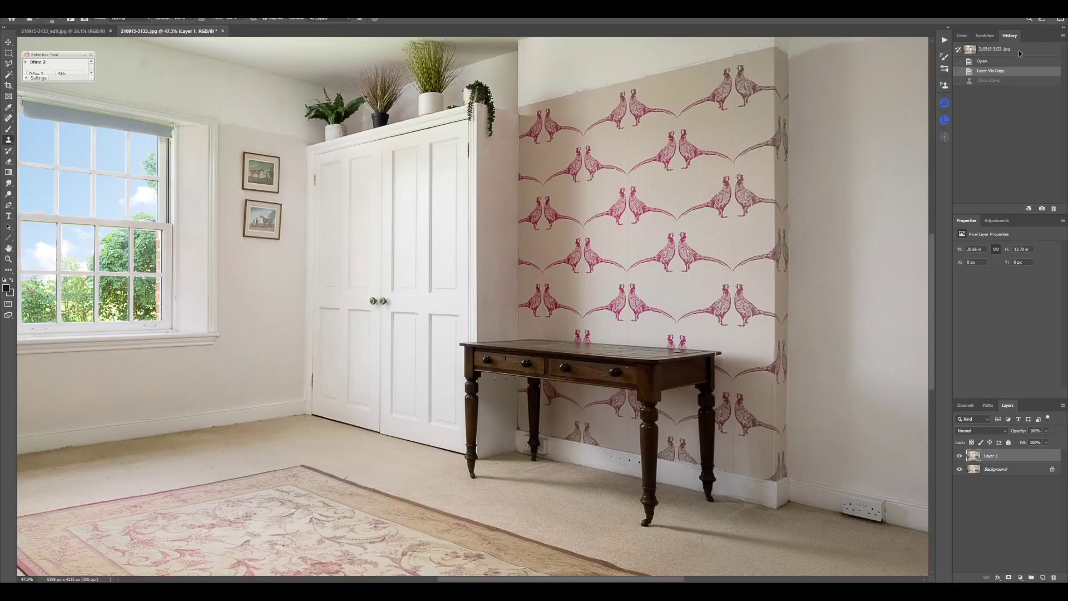
# Select the whole canvas of the duplicated layer and copy it to the clipboard
pyautogui.press('v')
pyautogui.moveTo(444, 262); pyautogui.dragTo(419, 271)
pyautogui.scroll(1, 548, 289)
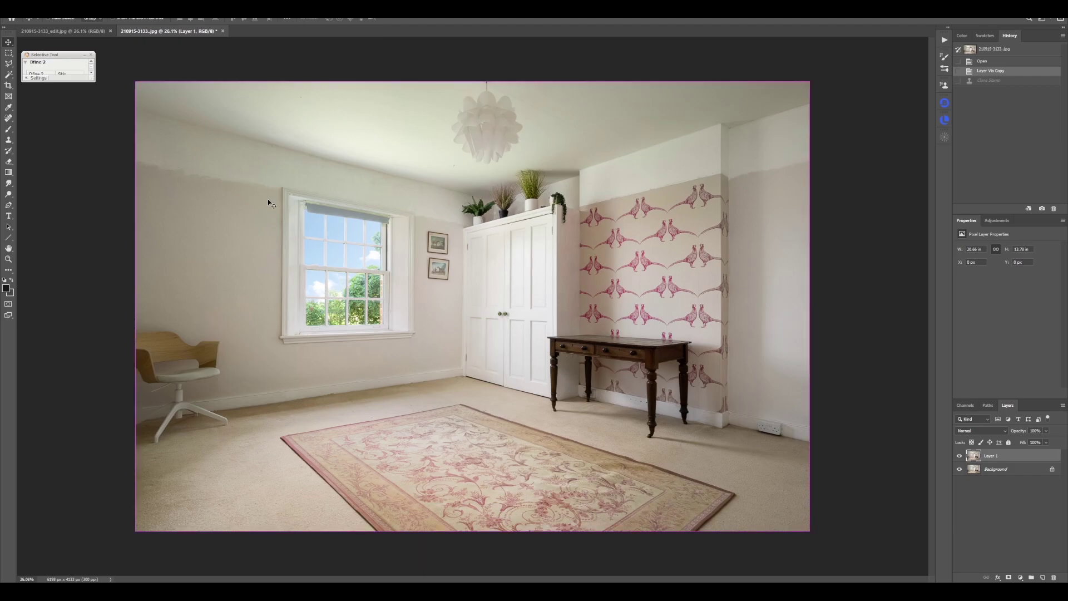
pyautogui.hotkey('ctrl', 'a')
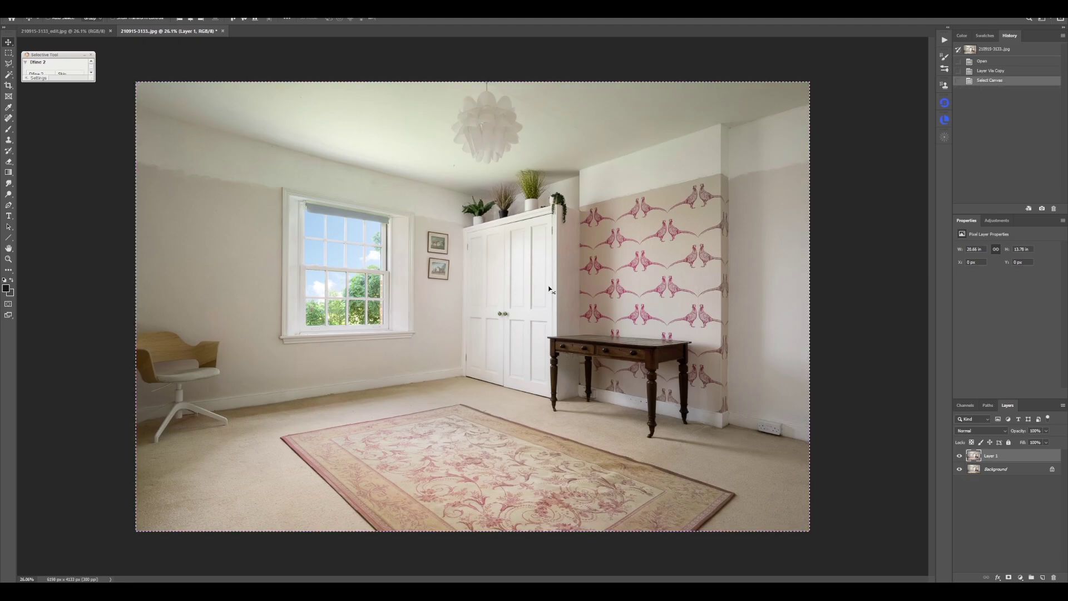
pyautogui.click(40, 8)
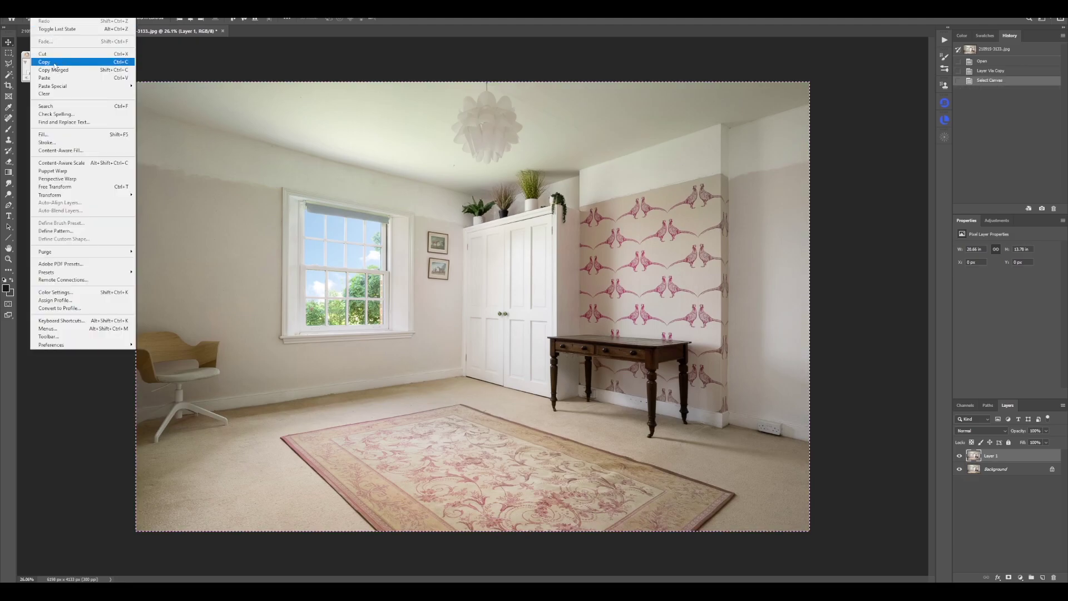
pyautogui.click(44, 62)
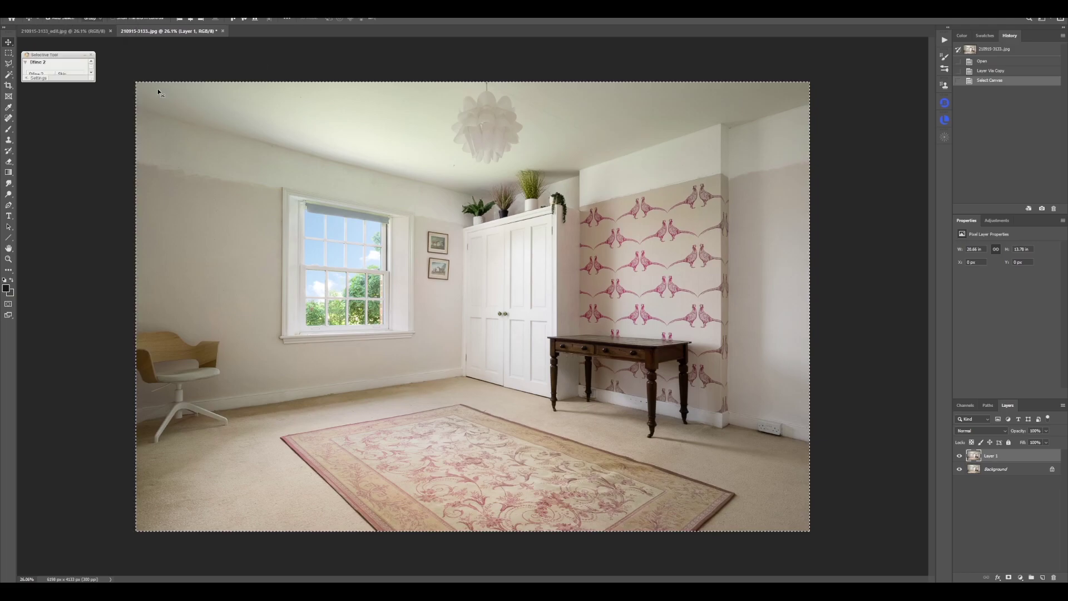
pyautogui.hotkey('ctrl', 'a')
pyautogui.click(41, 8)
pyautogui.click(47, 61)
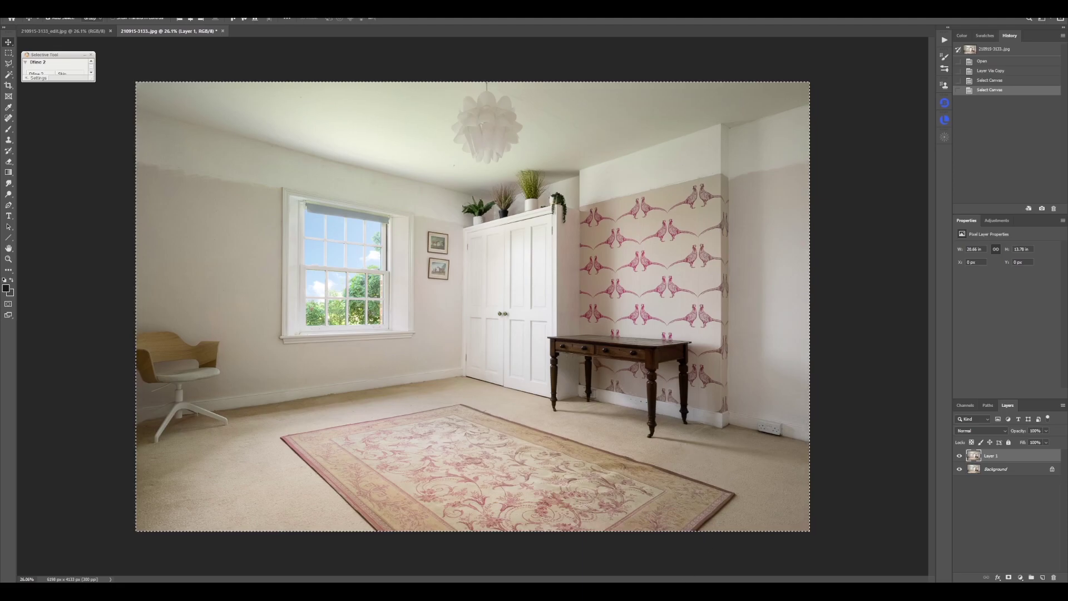
# Switch to ShoeBox and load the copied room image into its Texture Ripper bitmap tool
pyautogui.hotkey('alt', 'Tab')
pyautogui.moveTo(374, 209); pyautogui.dragTo(441, 232)
pyautogui.click(447, 294)
pyautogui.click(492, 294)
pyautogui.click(531, 295)
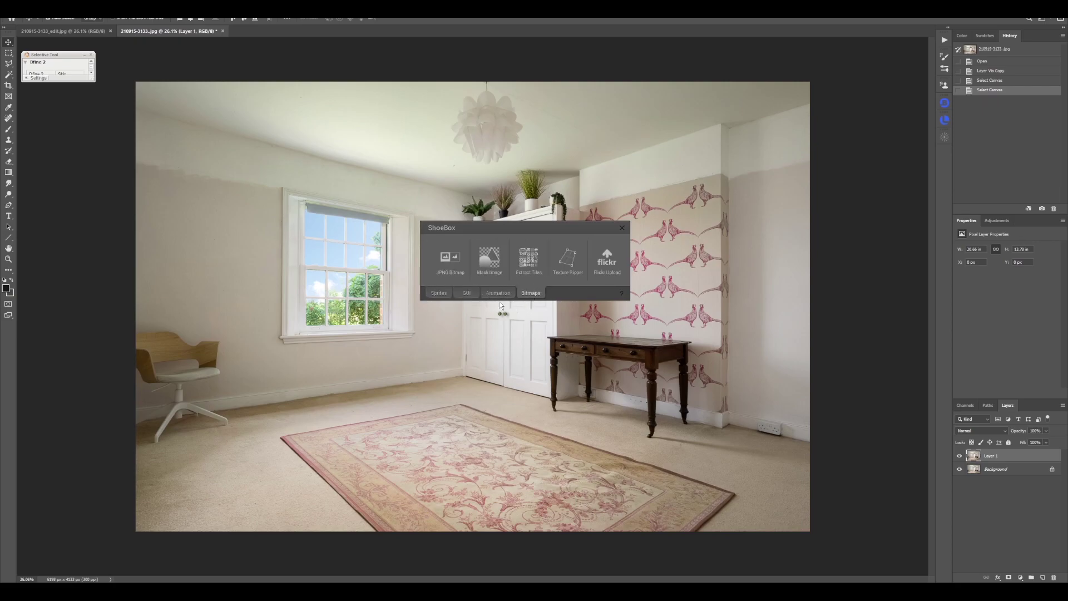
pyautogui.click(571, 270)
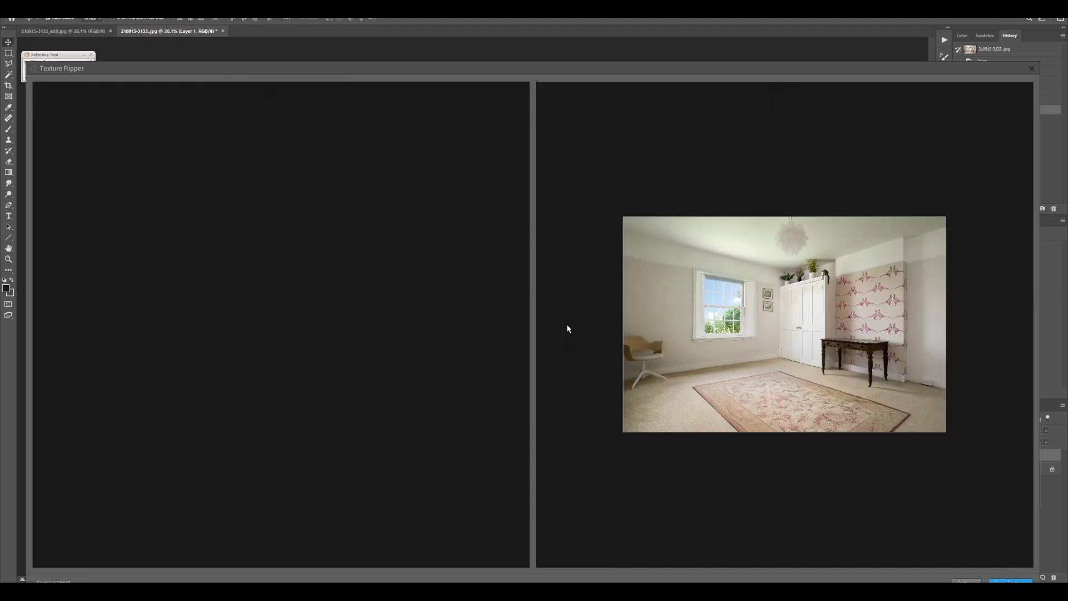
# Reposition the Texture Ripper window so its title bar, both panes and the Save Textures button are accessible
pyautogui.moveTo(250, 74); pyautogui.dragTo(226, 25)
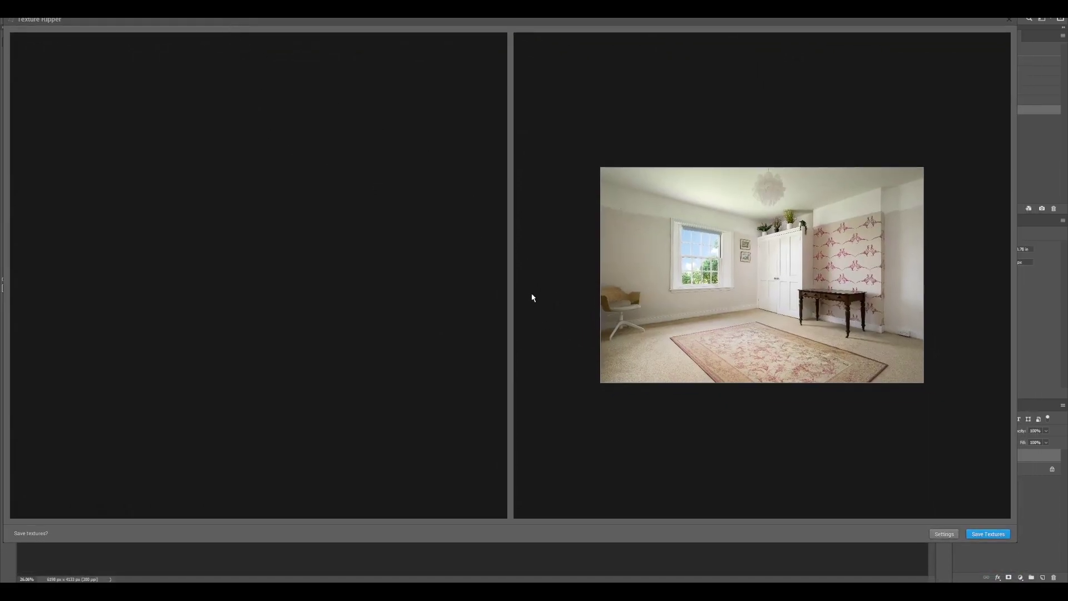
pyautogui.scroll(4, 796, 310)
pyautogui.scroll(-2, 776, 326)
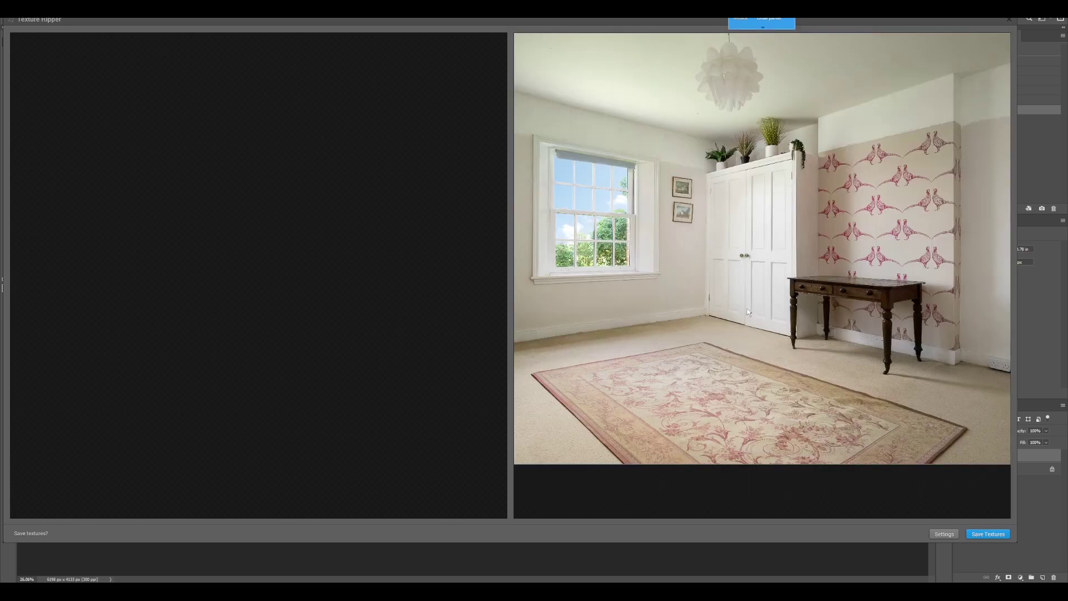
pyautogui.scroll(-3, 747, 308)
pyautogui.moveTo(685, 21); pyautogui.dragTo(674, 51)
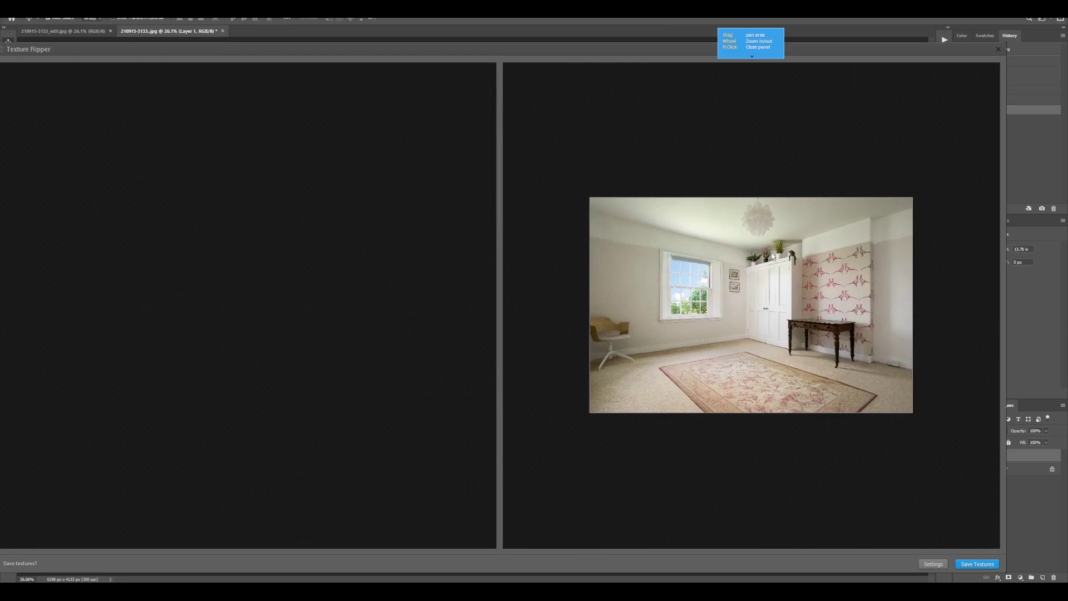
# Place the first slice corner at the upper-left corner of the pheasant wallpaper, where it meets the wall beside the cupboard
pyautogui.scroll(3, 837, 273)
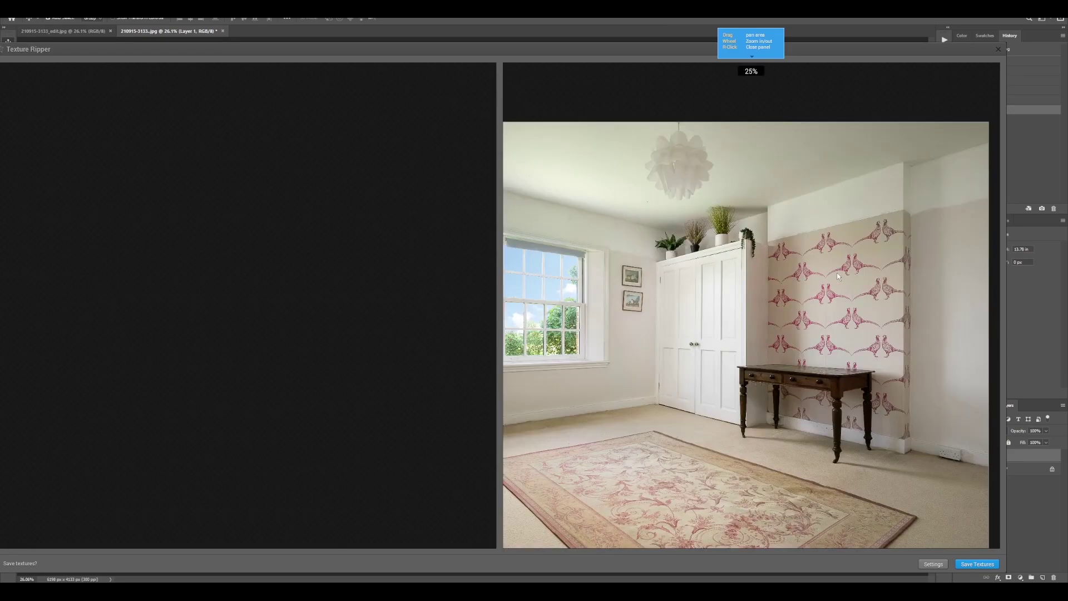
pyautogui.scroll(-2, 844, 322)
pyautogui.scroll(-1, 835, 319)
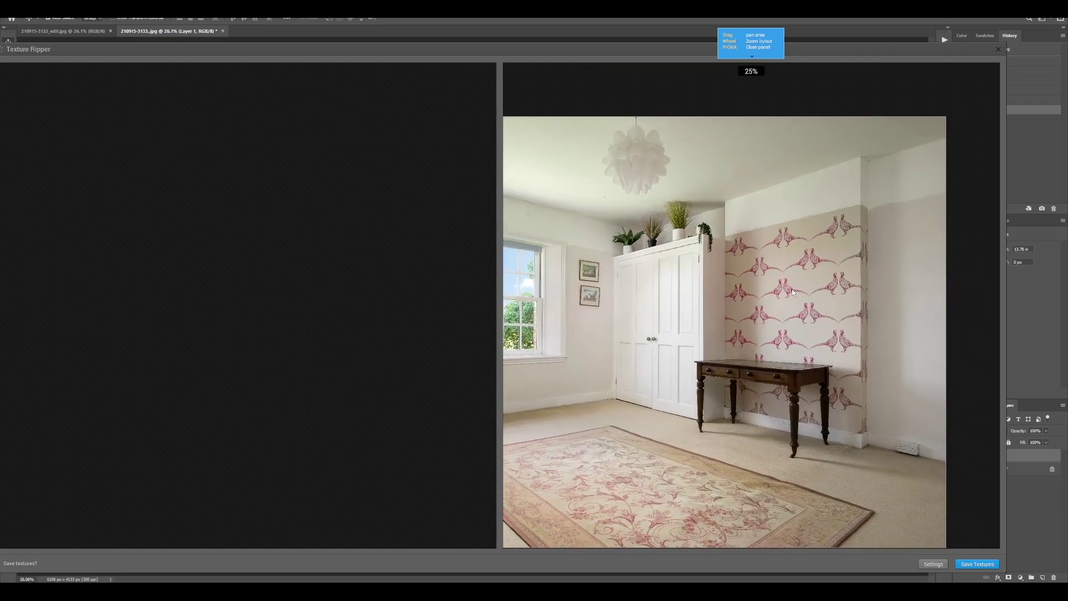
pyautogui.scroll(2, 761, 244)
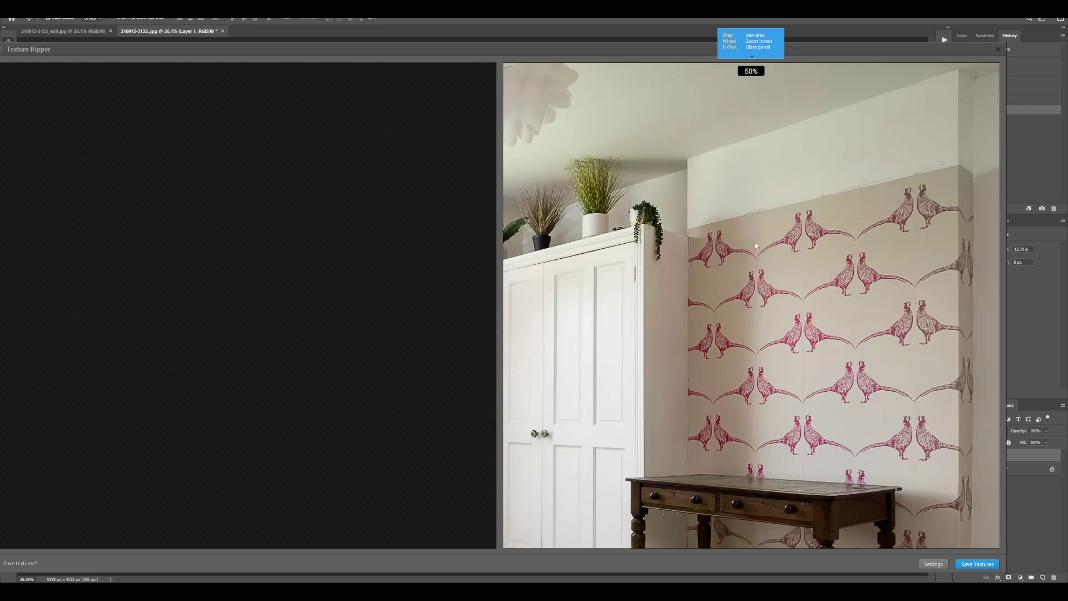
pyautogui.scroll(3, 834, 178)
pyautogui.scroll(5, 676, 167)
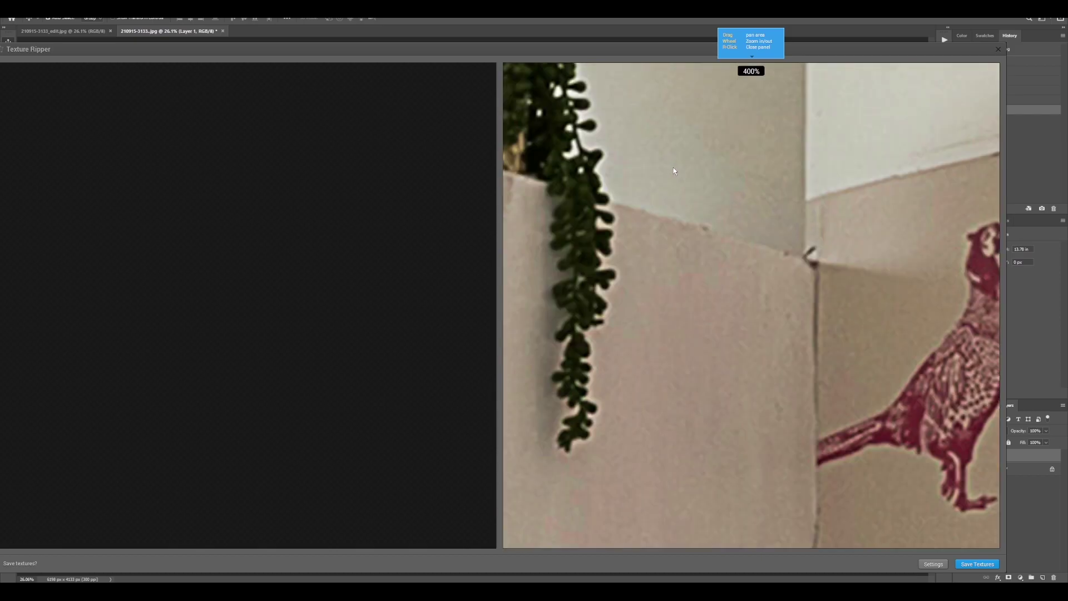
pyautogui.click(806, 201)
# Place the second slice corner at the wallpaper's lower-left corner, just above the skirting board behind the table
pyautogui.scroll(-6, 806, 201)
pyautogui.scroll(5, 810, 278)
pyautogui.scroll(-4, 809, 278)
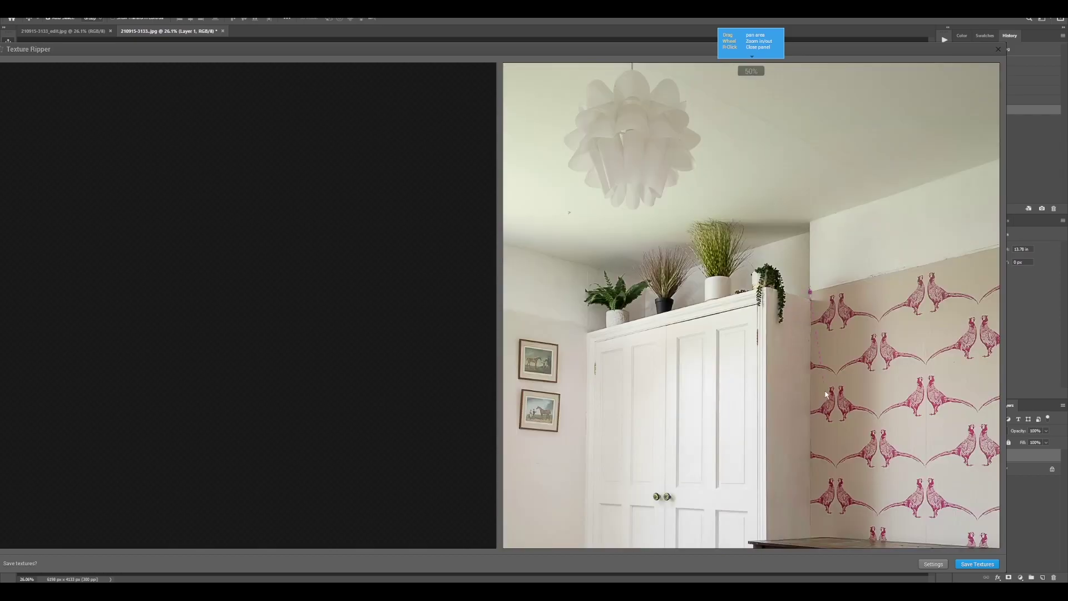
pyautogui.moveTo(825, 390); pyautogui.dragTo(769, 255)
pyautogui.moveTo(764, 360); pyautogui.dragTo(757, 309)
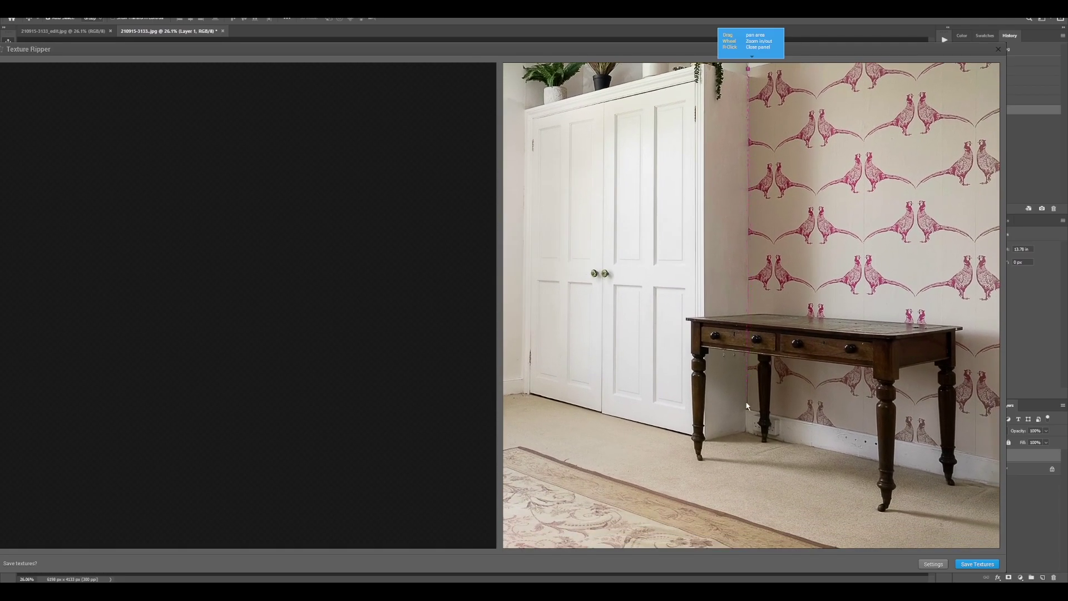
pyautogui.scroll(5, 749, 406)
pyautogui.click(755, 443)
# Place the third slice corner at the wallpapered face's lower-right corner, on the top edge of the skirting board
pyautogui.scroll(-5, 755, 445)
pyautogui.scroll(5, 868, 436)
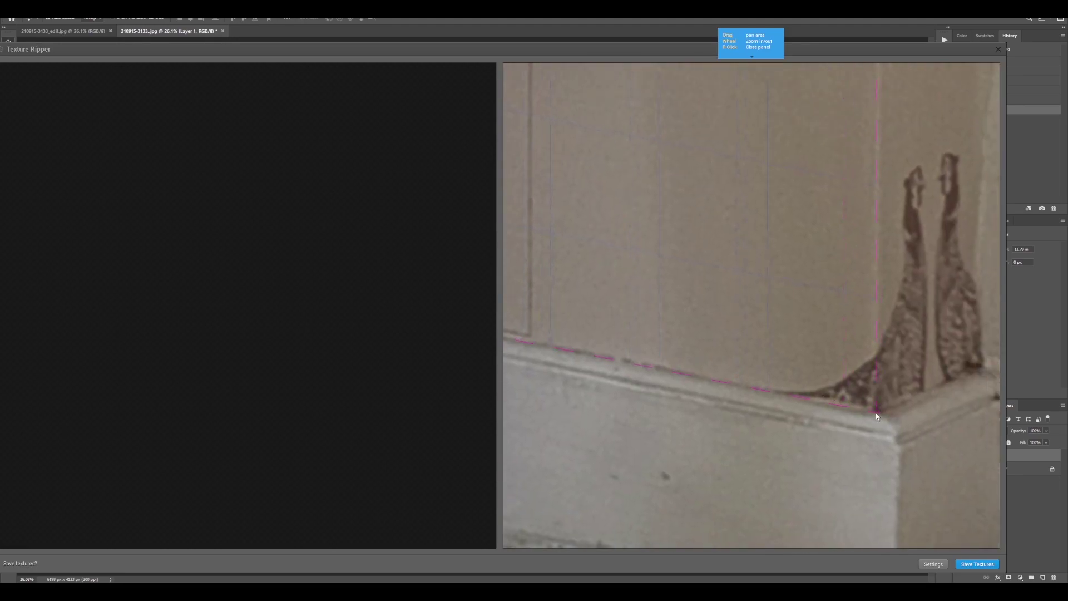
pyautogui.click(876, 413)
# Place the last slice corner at the wallpapered face's upper-right edge to rip the wallpaper as a flattened texture
pyautogui.scroll(-5, 876, 413)
pyautogui.scroll(5, 887, 198)
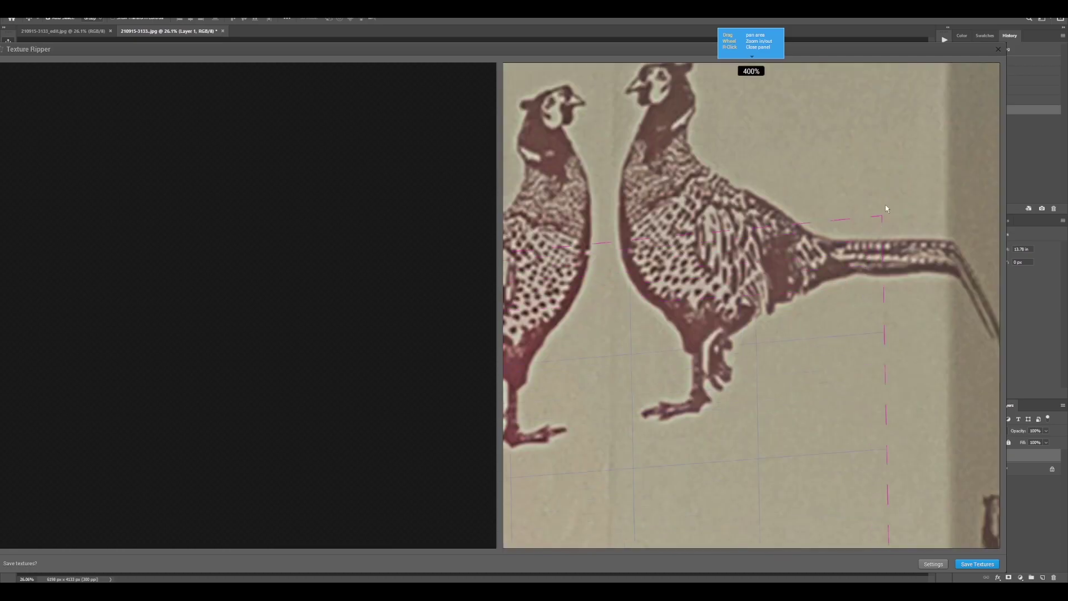
pyautogui.scroll(-3, 888, 204)
pyautogui.scroll(3, 843, 248)
pyautogui.scroll(-3, 854, 226)
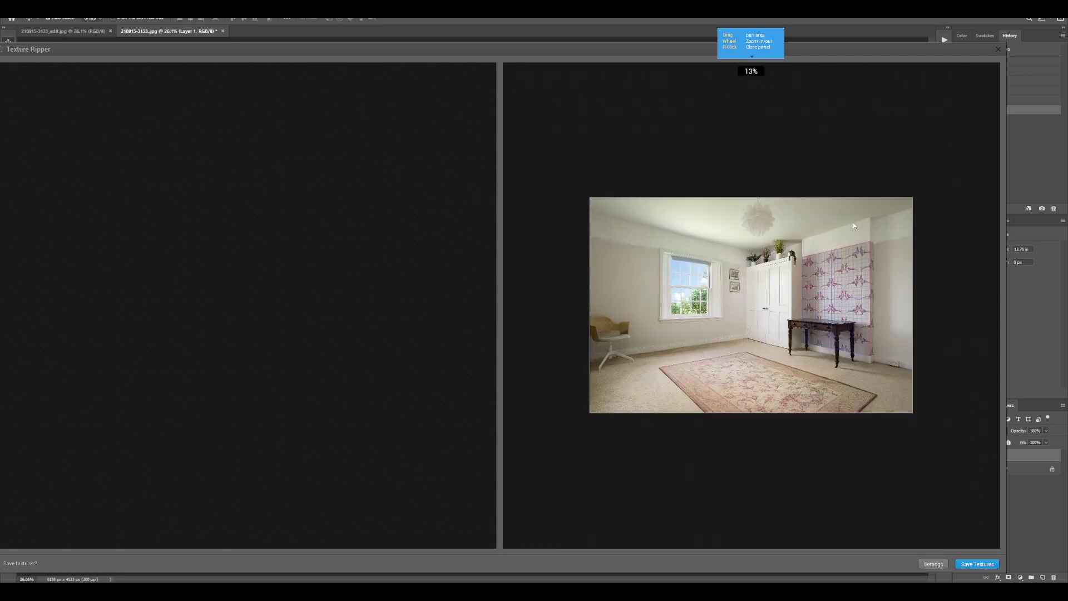
pyautogui.scroll(4, 872, 235)
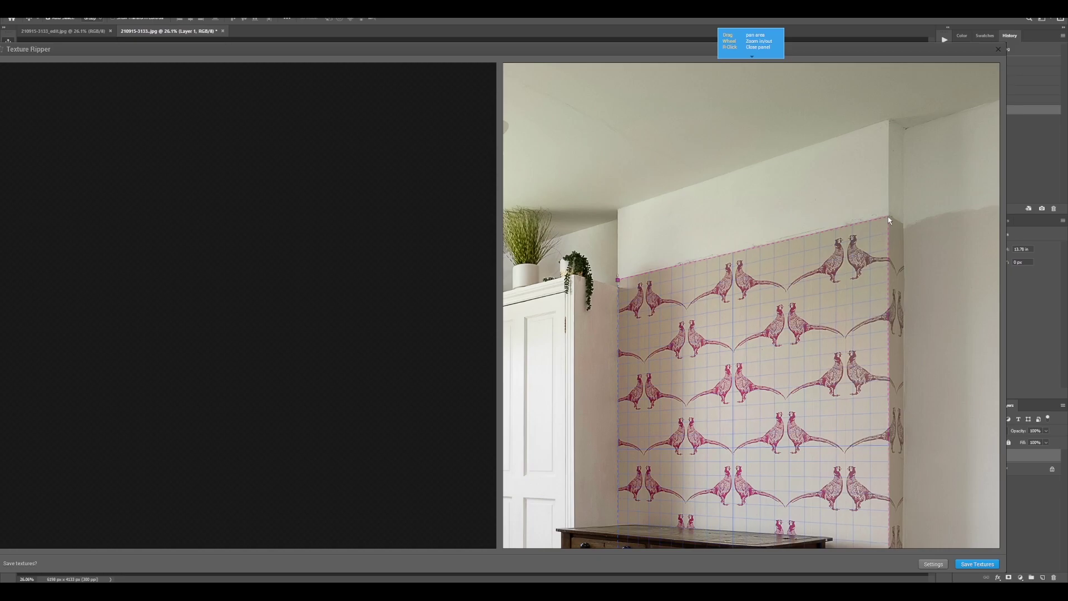
pyautogui.click(888, 216)
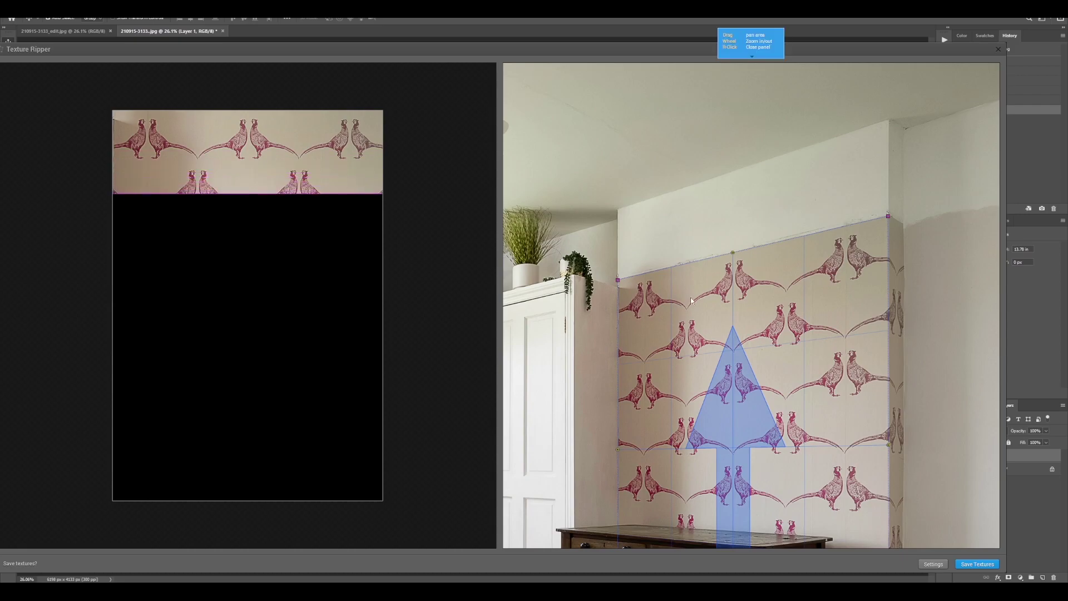
# Copy the flattened pheasant wallpaper slice to the clipboard
pyautogui.moveTo(322, 223)
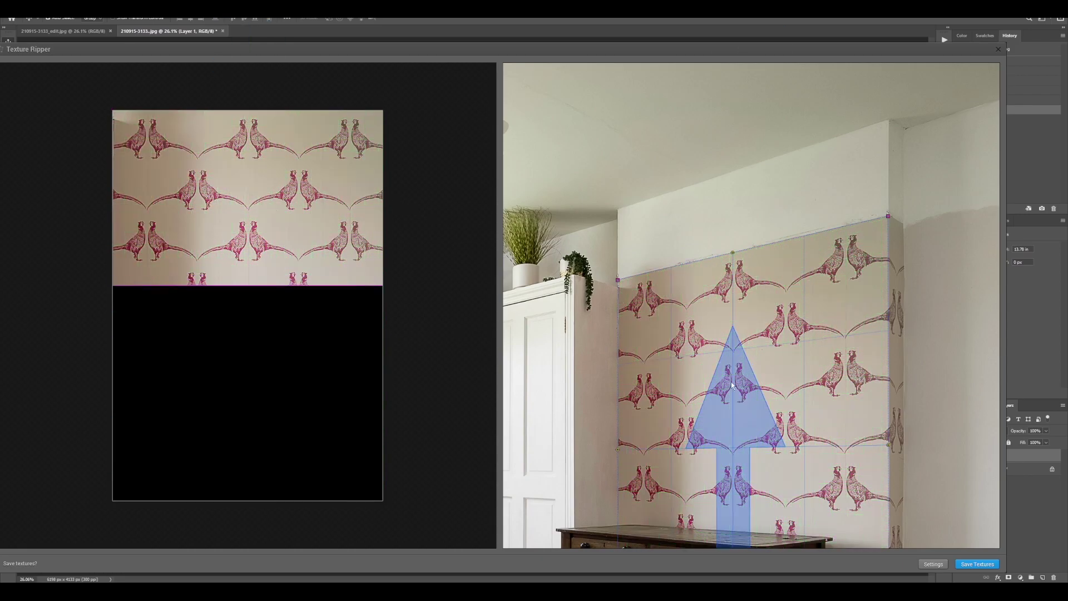
pyautogui.moveTo(778, 367)
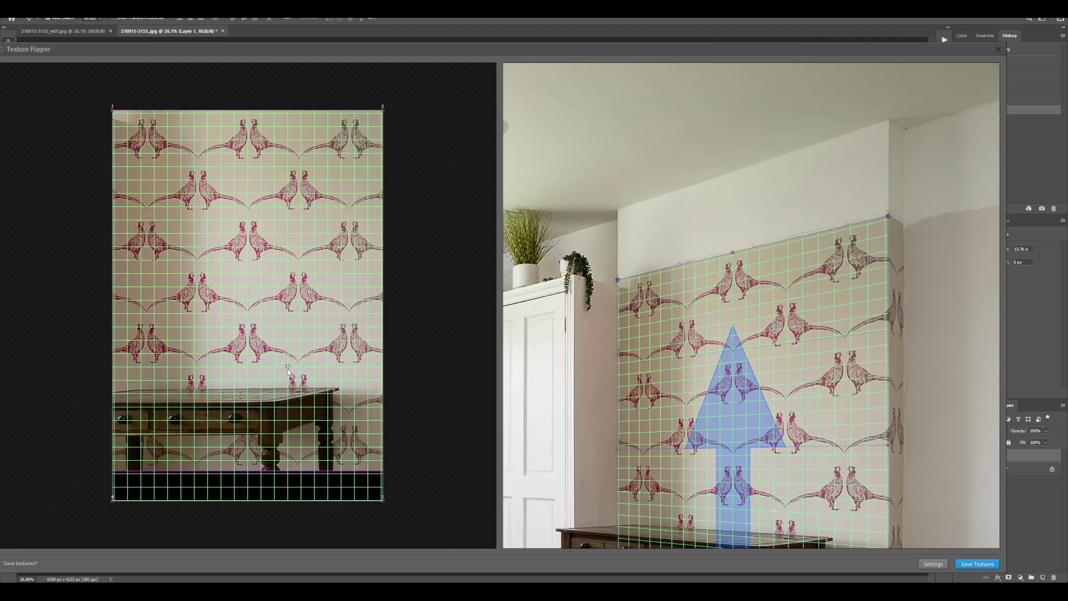
pyautogui.moveTo(287, 371)
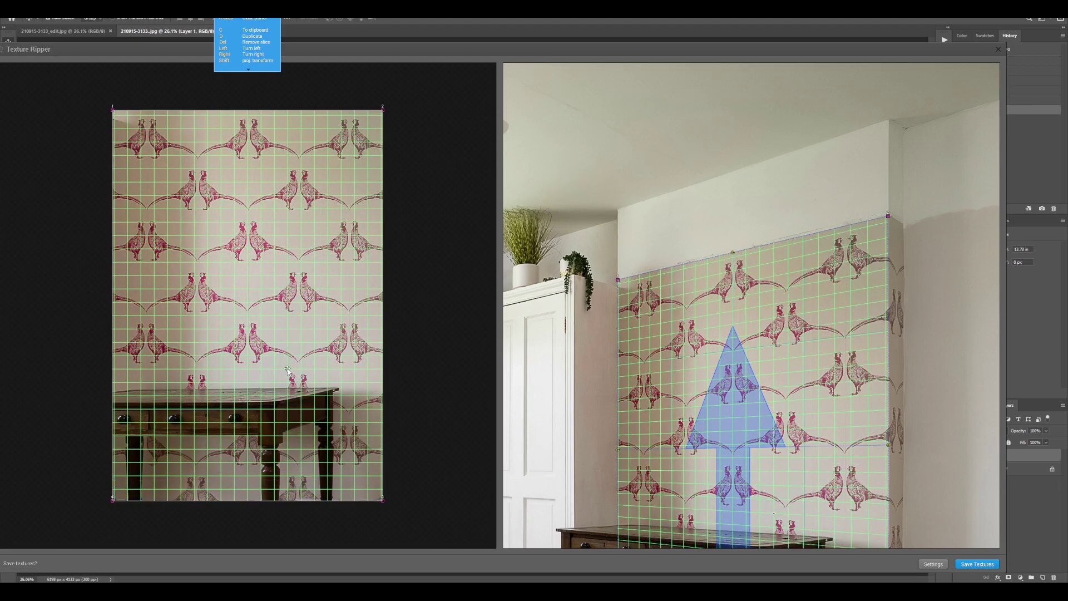
pyautogui.press('c')
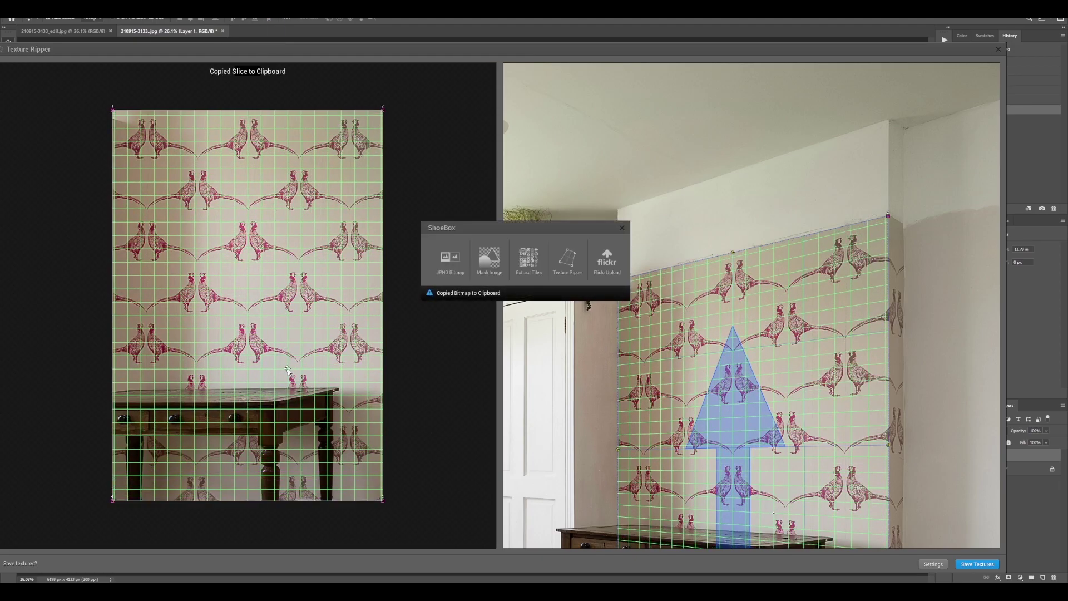
# Close the Texture Ripper and paste the copied wallpaper slice into a new document of the clipboard's size
pyautogui.press('Escape')
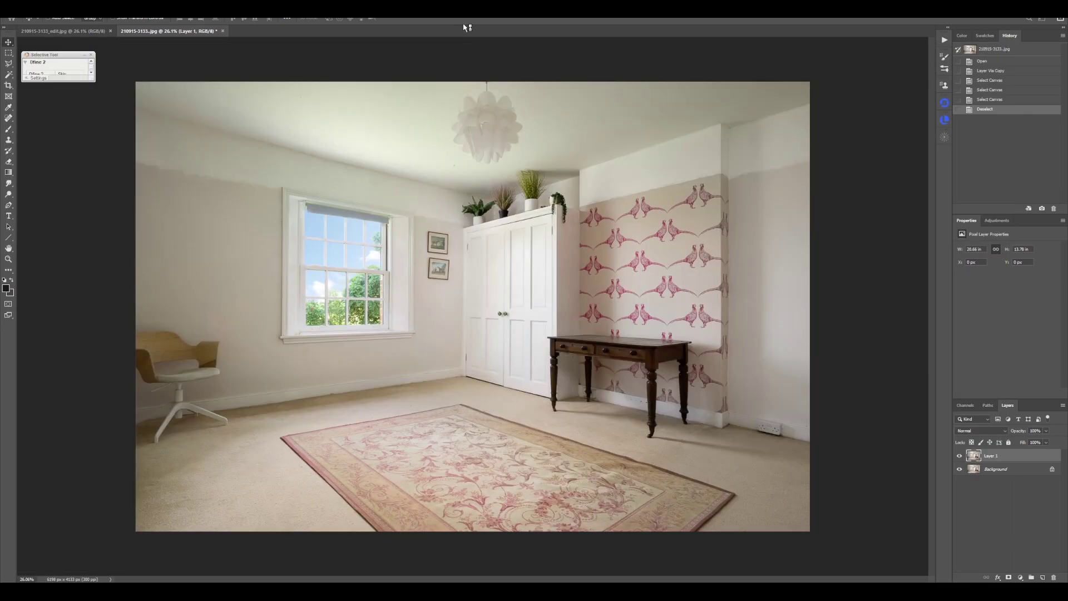
pyautogui.hotkey('ctrl', 'n')
pyautogui.press('Return')
pyautogui.hotkey('ctrl', 'v')
# Clone the pheasant pattern over the tabletop and drawers with the Clone Stamp, aligned to the wallpaper's repeat
pyautogui.press('s')
pyautogui.hotkey('ctrl', '0')
pyautogui.scroll(1, 482, 349)
pyautogui.press(']')
pyautogui.keyDown('alt'); pyautogui.click(469, 356); pyautogui.keyUp('alt')
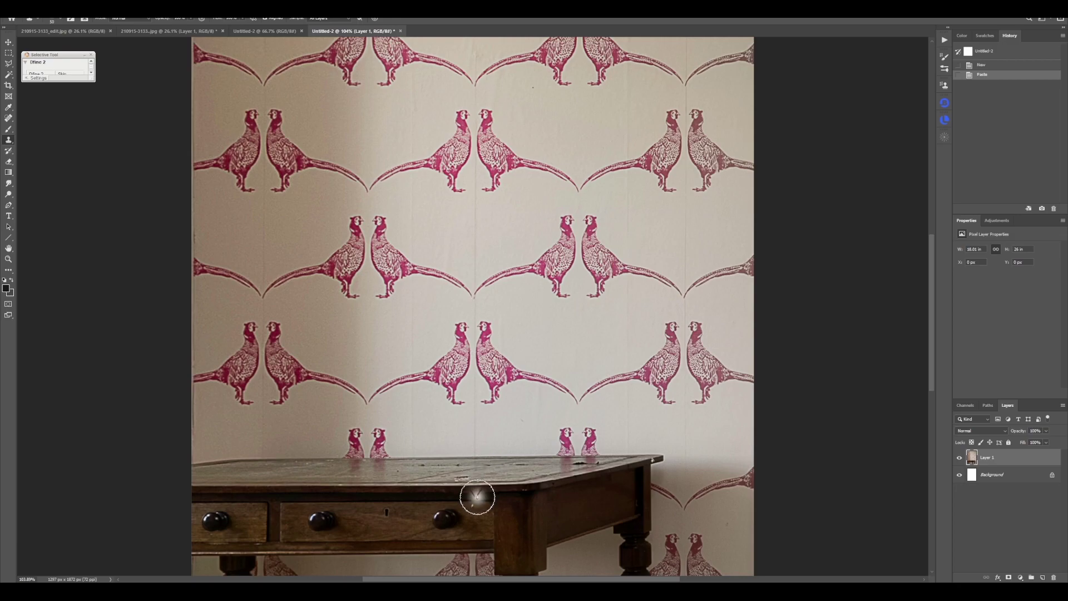
pyautogui.moveTo(477, 497)
pyautogui.mouseDown()
pyautogui.moveTo(379, 496)
pyautogui.moveTo(462, 485)
pyautogui.moveTo(381, 478)
pyautogui.moveTo(305, 488)
pyautogui.moveTo(421, 475)
pyautogui.moveTo(305, 470)
pyautogui.moveTo(443, 465)
pyautogui.mouseUp()
pyautogui.hotkey('ctrl', 'z')
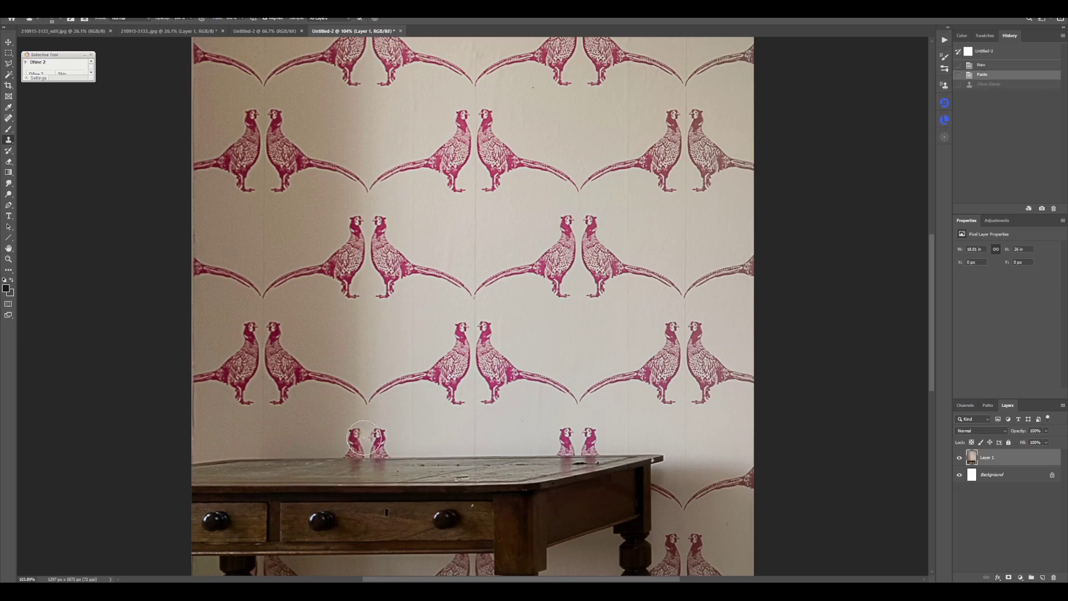
pyautogui.moveTo(368, 432)
pyautogui.mouseDown()
pyautogui.moveTo(294, 434)
pyautogui.moveTo(358, 448)
pyautogui.moveTo(298, 454)
pyautogui.moveTo(263, 477)
pyautogui.moveTo(126, 483)
pyautogui.moveTo(151, 472)
pyautogui.moveTo(601, 451)
pyautogui.moveTo(849, 476)
pyautogui.moveTo(766, 488)
pyautogui.moveTo(204, 495)
pyautogui.moveTo(113, 518)
pyautogui.mouseUp()
# Enlarge the clone brush and paint the pheasant pattern over the remaining table parts down to the wallpaper's lower edge
pyautogui.press(']')
pyautogui.press(']')
pyautogui.press(']')
pyautogui.press(']')
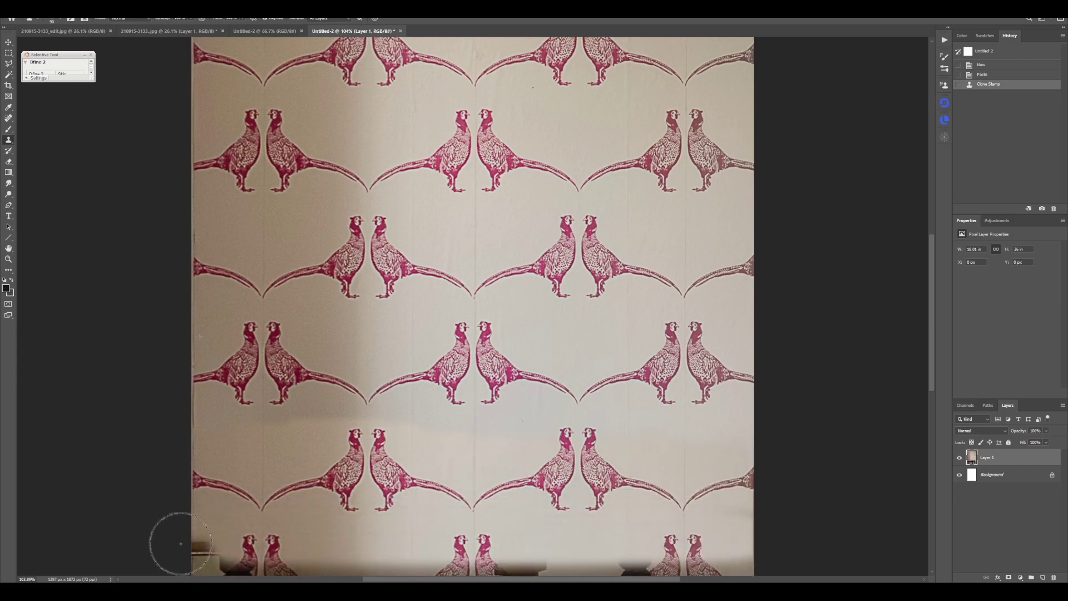
pyautogui.moveTo(208, 544); pyautogui.dragTo(690, 544)
pyautogui.moveTo(507, 520); pyautogui.dragTo(485, 401)
pyautogui.moveTo(483, 454)
pyautogui.mouseDown()
pyautogui.moveTo(651, 458)
pyautogui.moveTo(443, 449)
pyautogui.moveTo(426, 464)
pyautogui.moveTo(155, 514)
pyautogui.moveTo(841, 514)
pyautogui.mouseUp()
pyautogui.moveTo(639, 517)
pyautogui.mouseDown()
pyautogui.moveTo(650, 399)
pyautogui.moveTo(267, 425)
pyautogui.moveTo(541, 420)
pyautogui.moveTo(377, 424)
pyautogui.moveTo(384, 410)
pyautogui.moveTo(124, 411)
pyautogui.moveTo(623, 404)
pyautogui.mouseUp()
pyautogui.moveTo(533, 271); pyautogui.dragTo(536, 419)
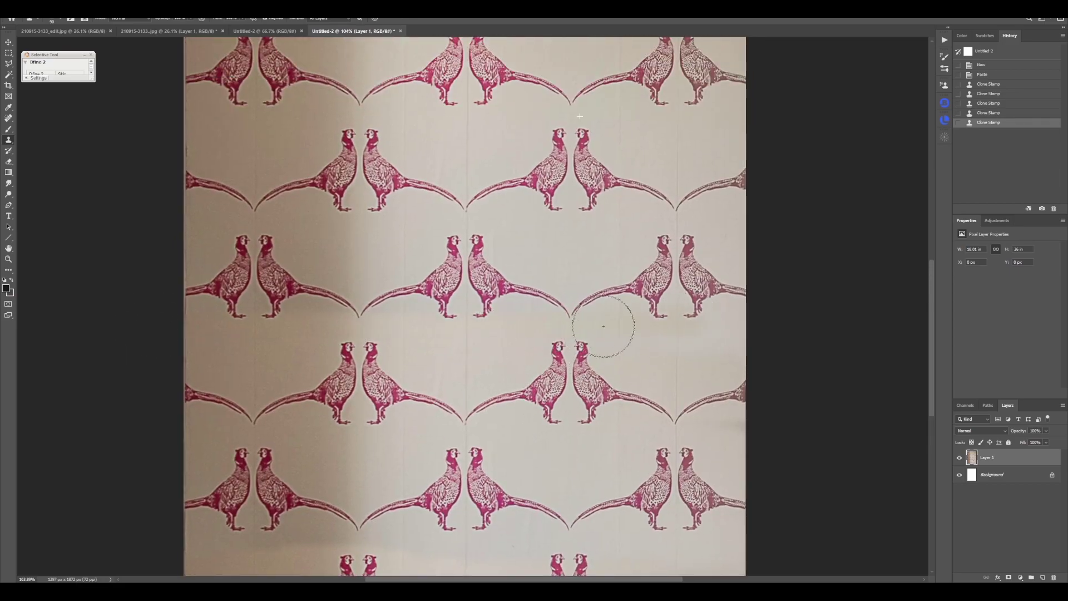
# Clone over the tonal seams between the wallpaper's lower rows of pheasants to even out the shading
pyautogui.moveTo(615, 326); pyautogui.dragTo(737, 333)
pyautogui.moveTo(543, 327)
pyautogui.mouseDown()
pyautogui.moveTo(513, 305)
pyautogui.moveTo(520, 312)
pyautogui.moveTo(452, 308)
pyautogui.moveTo(429, 334)
pyautogui.moveTo(369, 305)
pyautogui.moveTo(305, 300)
pyautogui.moveTo(248, 314)
pyautogui.moveTo(184, 306)
pyautogui.moveTo(179, 340)
pyautogui.mouseUp()
pyautogui.moveTo(443, 376); pyautogui.dragTo(415, 391)
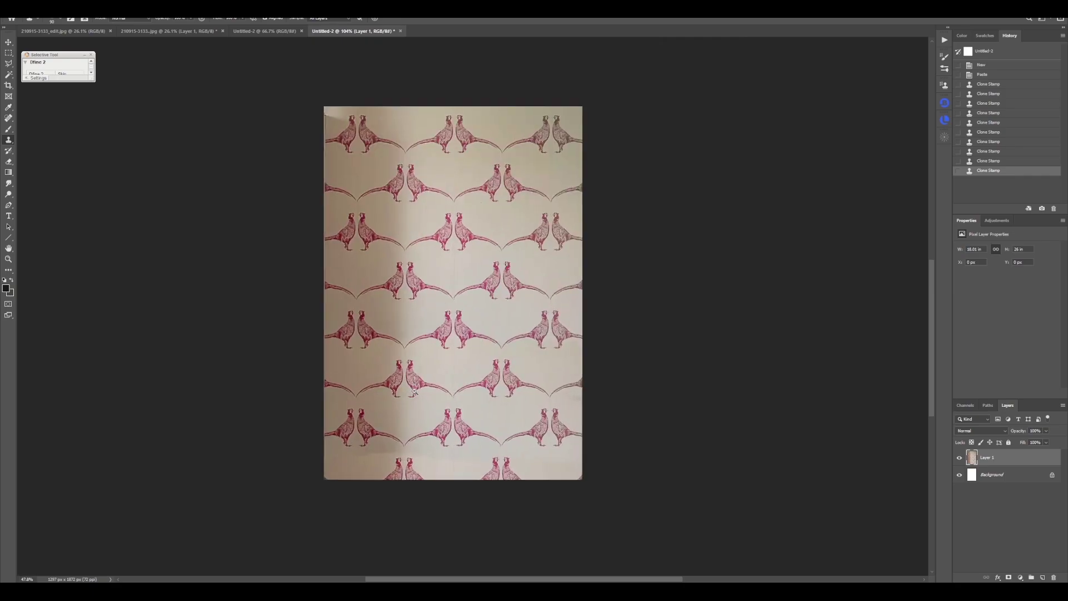
pyautogui.scroll(-2, 414, 392)
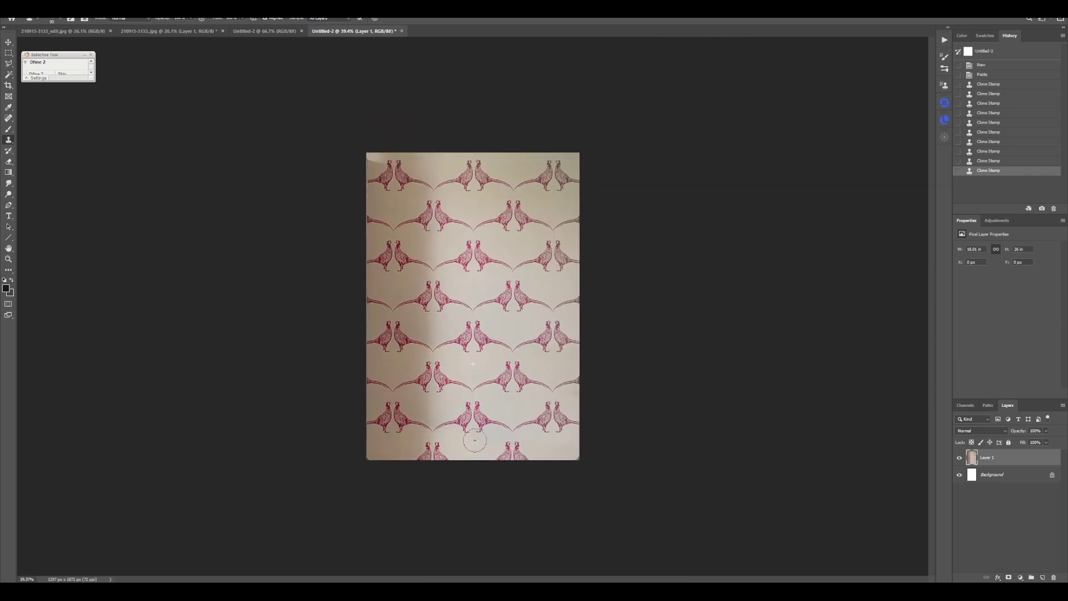
pyautogui.moveTo(475, 437)
pyautogui.mouseDown()
pyautogui.moveTo(505, 433)
pyautogui.moveTo(554, 448)
pyautogui.mouseUp()
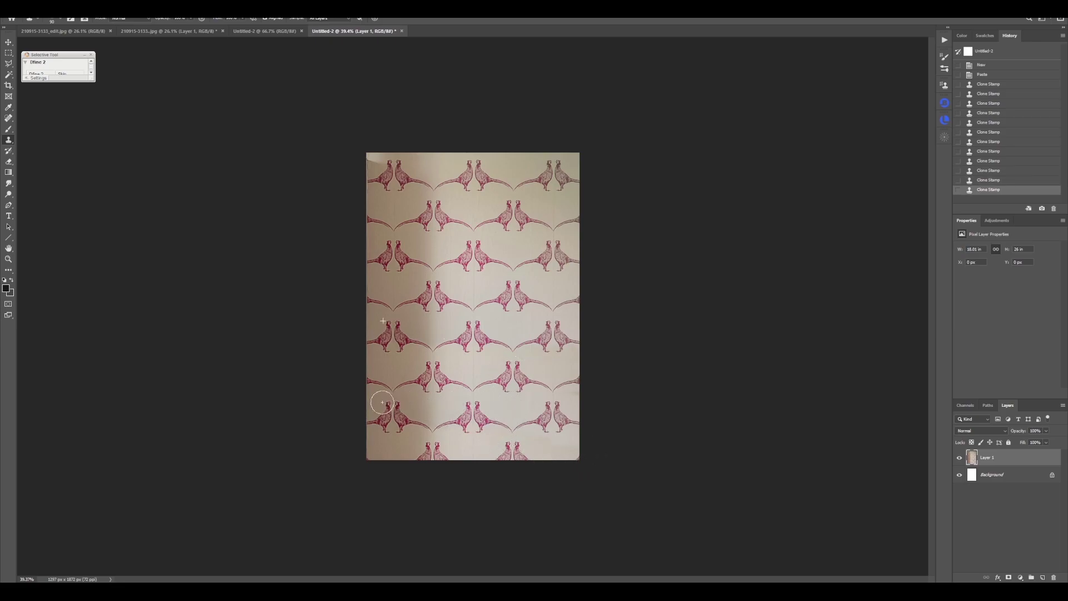
pyautogui.moveTo(382, 403); pyautogui.dragTo(414, 408)
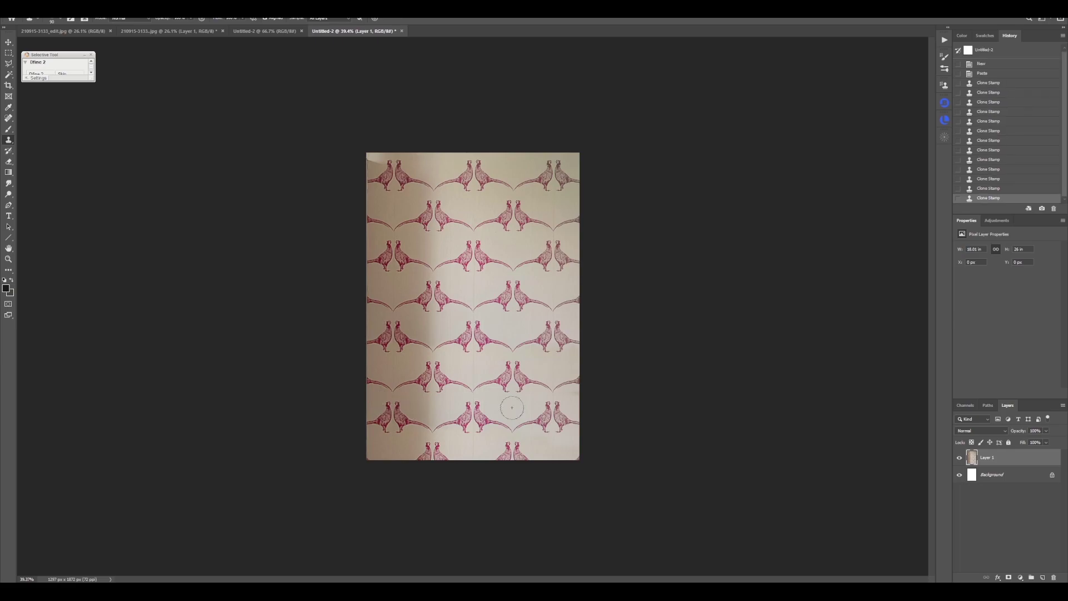
# Merge the retouched wallpaper down, copy the whole canvas and paste it into the room photo 210915-3133.jpg
pyautogui.press('v')
pyautogui.hotkey('ctrl', 'e')
pyautogui.hotkey('ctrl', 'a')
pyautogui.click(257, 31)
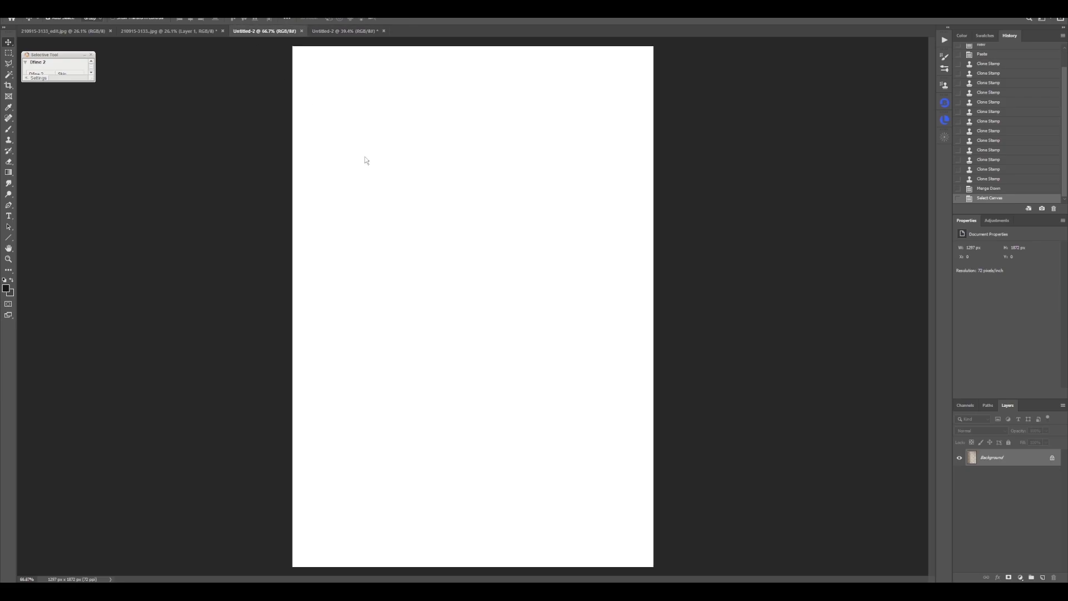
pyautogui.click(151, 31)
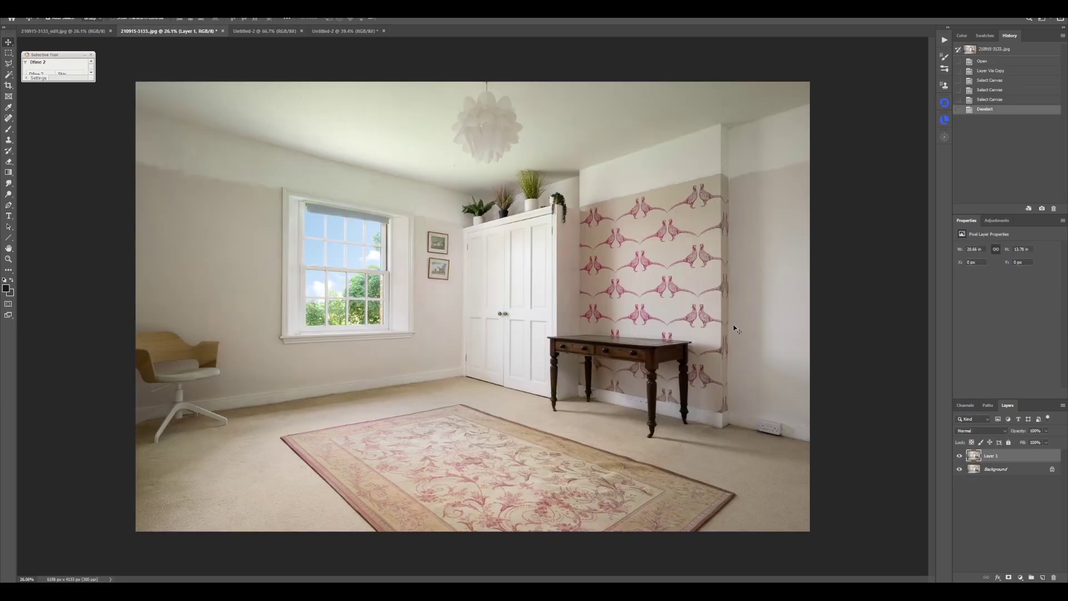
pyautogui.hotkey('ctrl', 'v')
pyautogui.scroll(3, 511, 337)
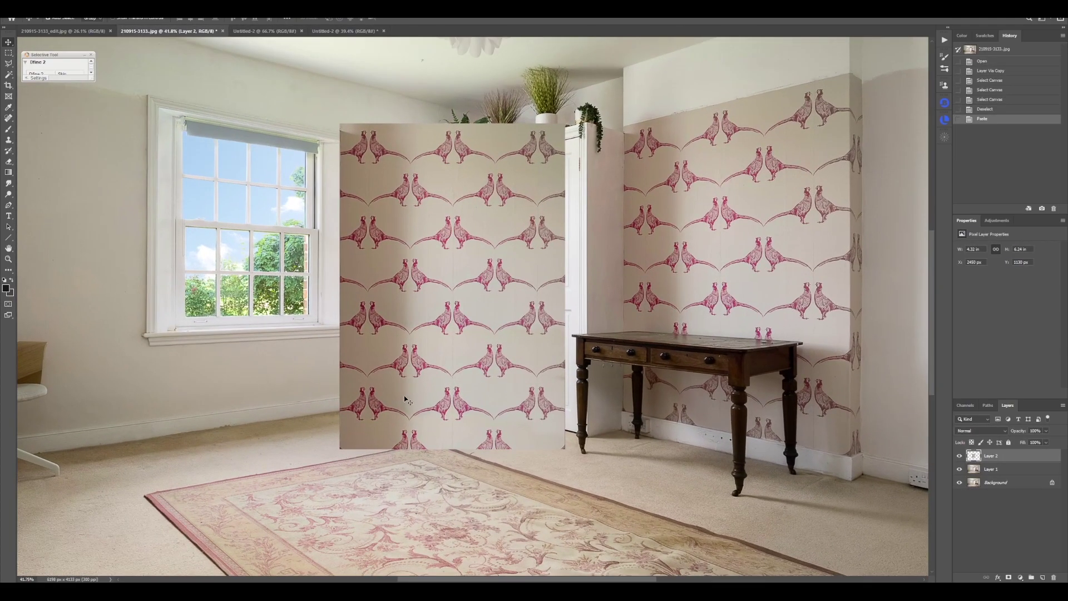
# Move the pasted wallpaper over the wallpapered chimney breast and distort its upper corners to fit the wall's perspective
pyautogui.moveTo(409, 399); pyautogui.dragTo(686, 359)
pyautogui.moveTo(712, 184); pyautogui.dragTo(620, 250)
pyautogui.hotkey('ctrl', 't')
pyautogui.moveTo(550, 171); pyautogui.dragTo(573, 178)
pyautogui.moveTo(516, 137); pyautogui.dragTo(520, 210)
pyautogui.moveTo(684, 221); pyautogui.dragTo(430, 215)
pyautogui.moveTo(657, 130); pyautogui.dragTo(659, 110)
# Distort the wallpaper's lower-right corner down to the top of the skirting board and apply the transform
pyautogui.scroll(-10, 641, 215)
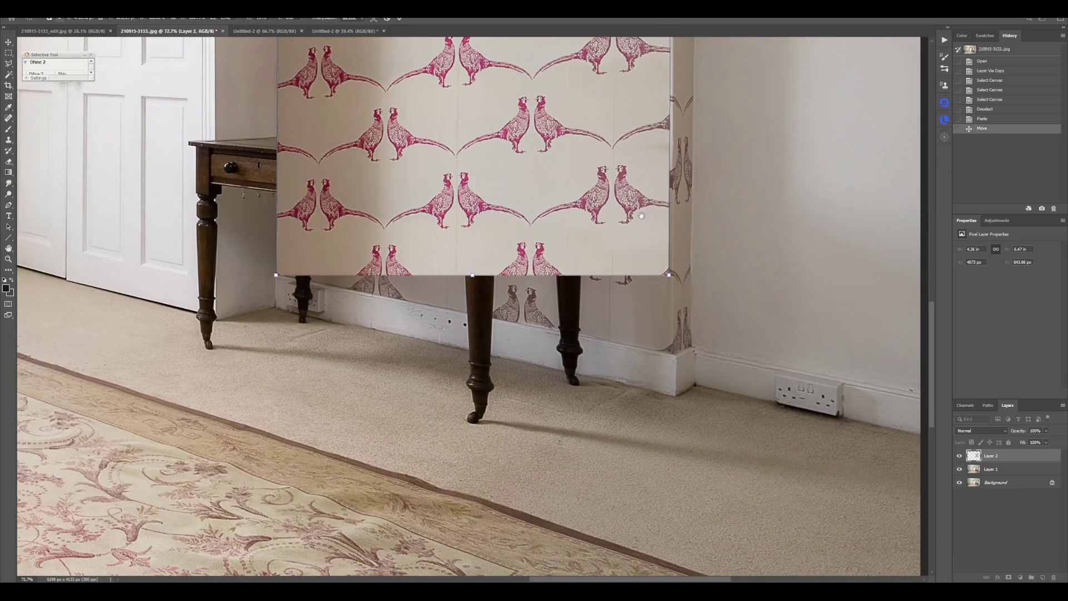
pyautogui.moveTo(668, 276); pyautogui.dragTo(672, 354)
pyautogui.press('Return')
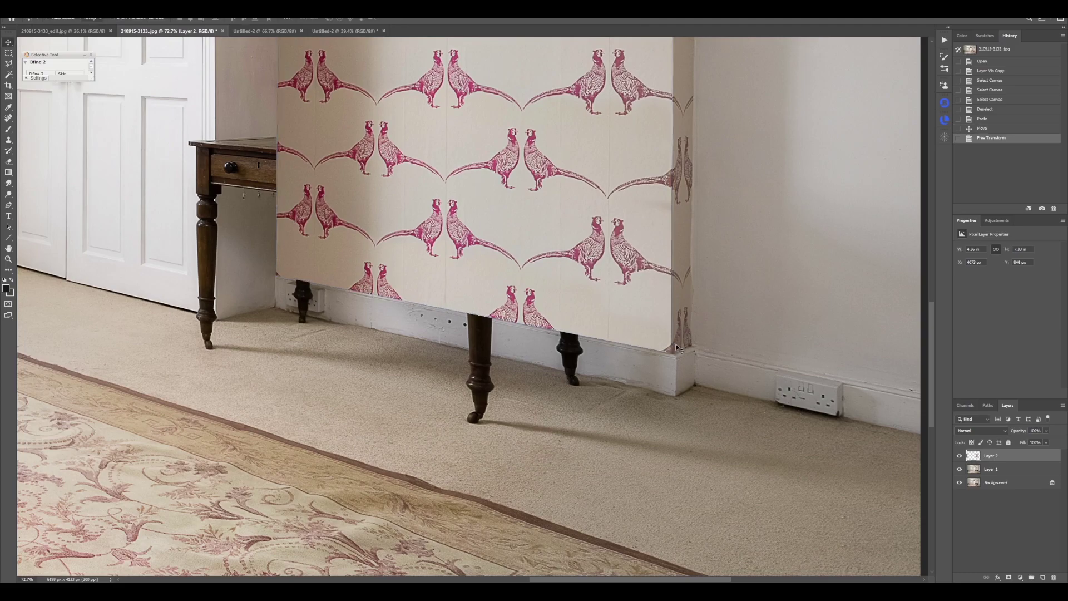
pyautogui.hotkey('ctrl', '0')
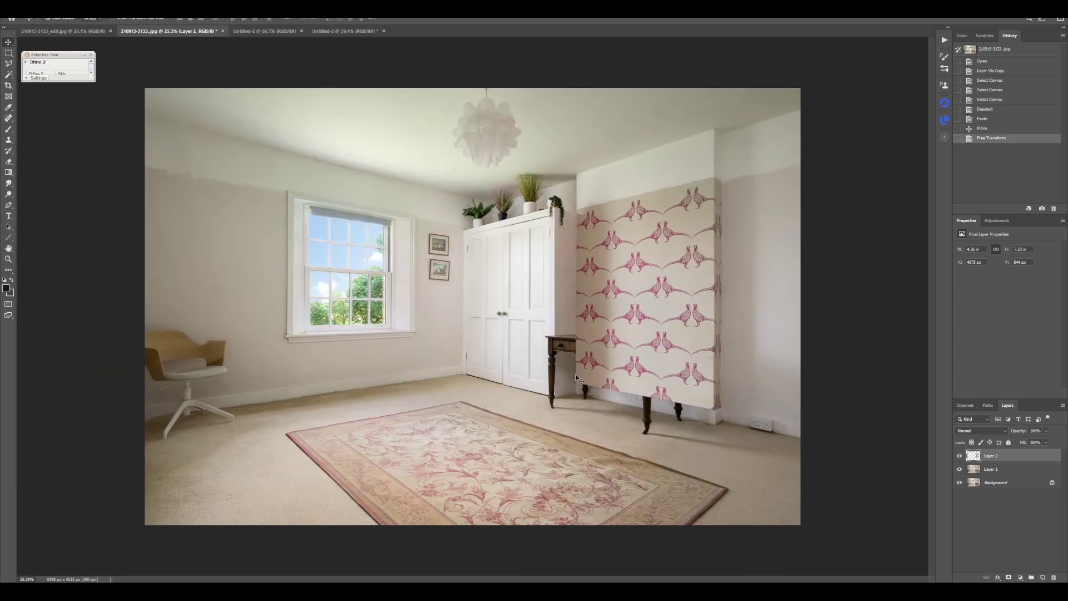
pyautogui.scroll(3, 585, 378)
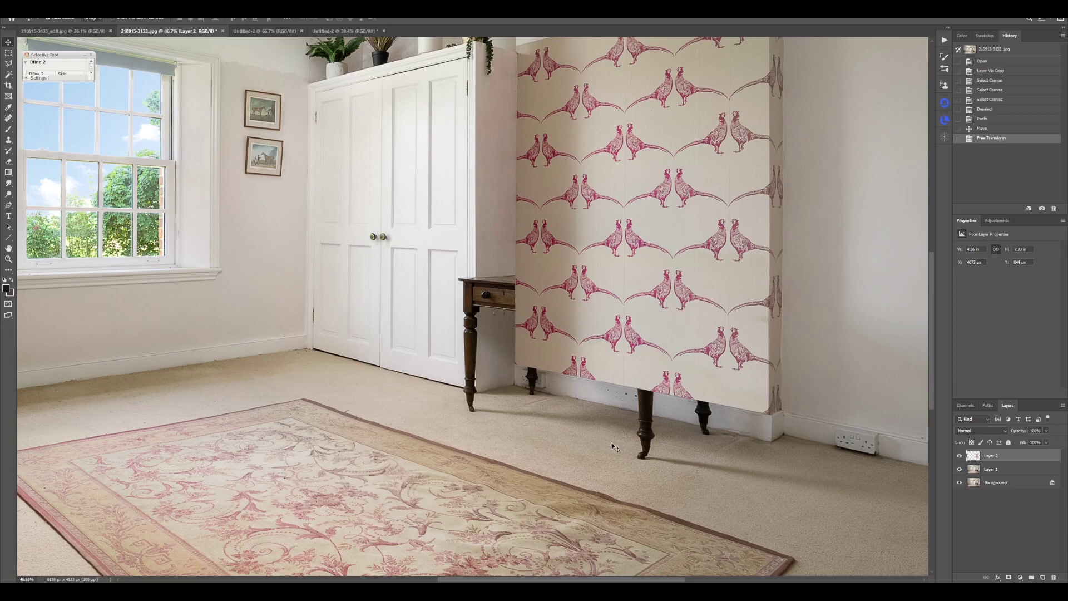
# Open the room photo in ShoeBox's Texture Ripper and place slice corners at the far and left corners of the rug's inner field
pyautogui.scroll(-1, 634, 360)
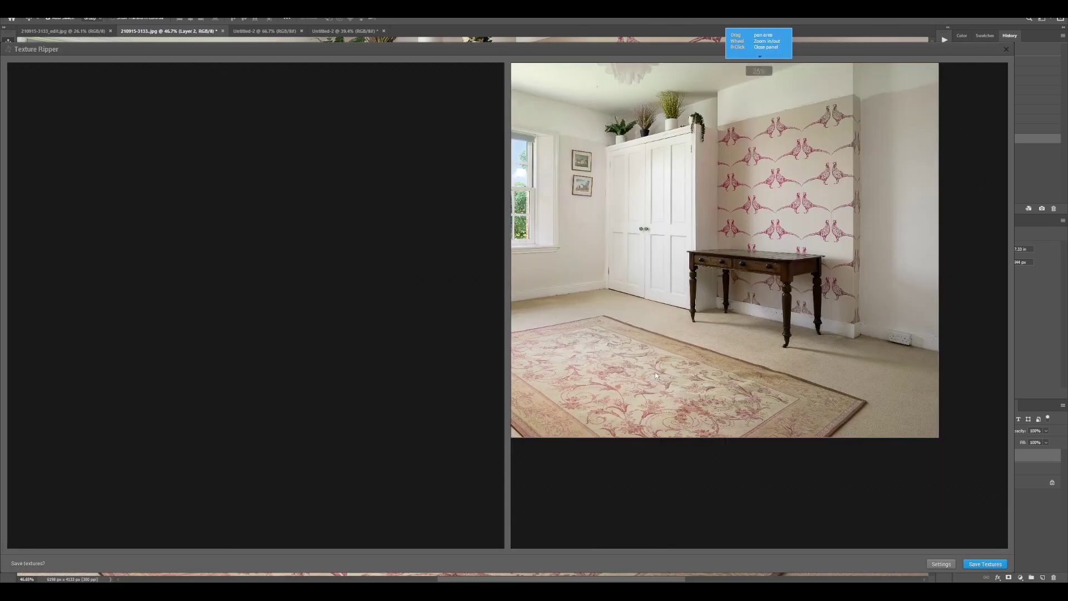
pyautogui.moveTo(635, 360); pyautogui.dragTo(751, 321)
pyautogui.scroll(4, 683, 311)
pyautogui.click(752, 255)
pyautogui.moveTo(644, 306); pyautogui.dragTo(891, 252)
pyautogui.click(526, 293)
# Place the last two slice corners on the rug's inner border, at the photo's lower edge and on the opposite long side
pyautogui.scroll(-2, 656, 346)
pyautogui.moveTo(821, 389); pyautogui.dragTo(630, 228)
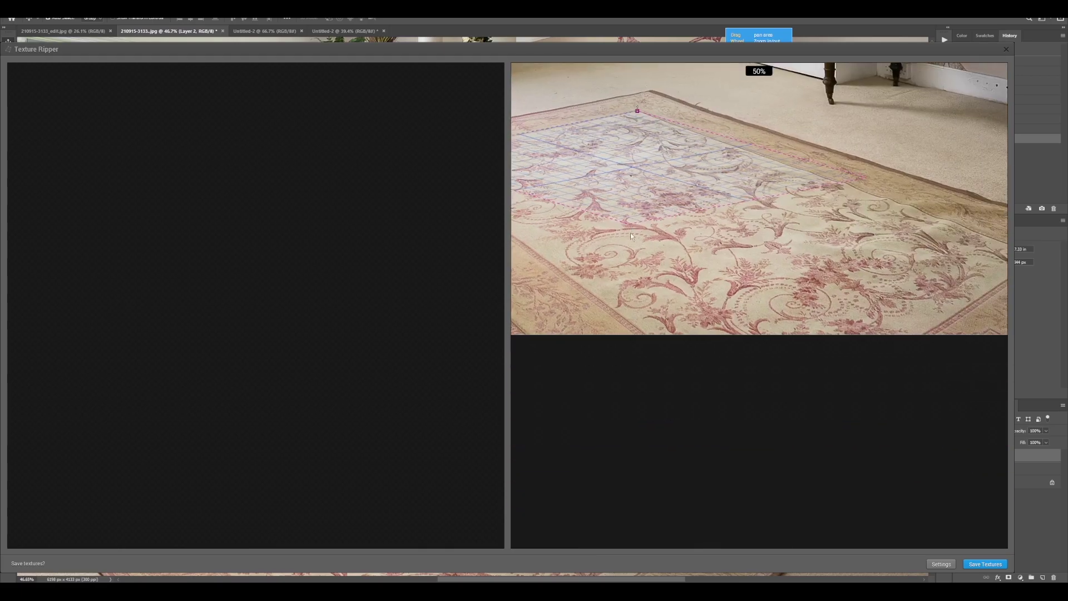
pyautogui.click(647, 334)
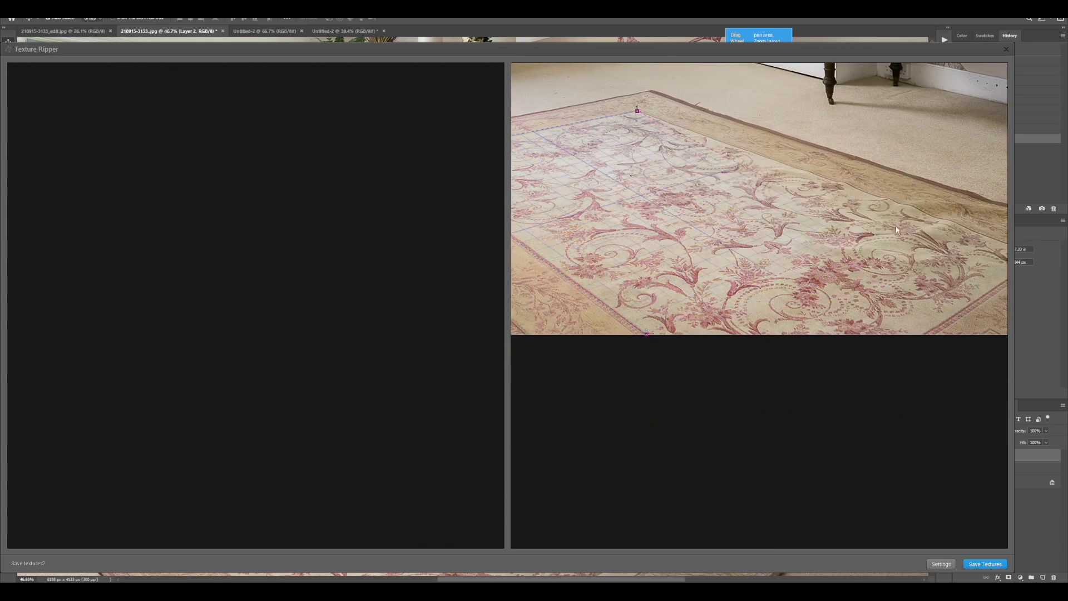
pyautogui.click(922, 212)
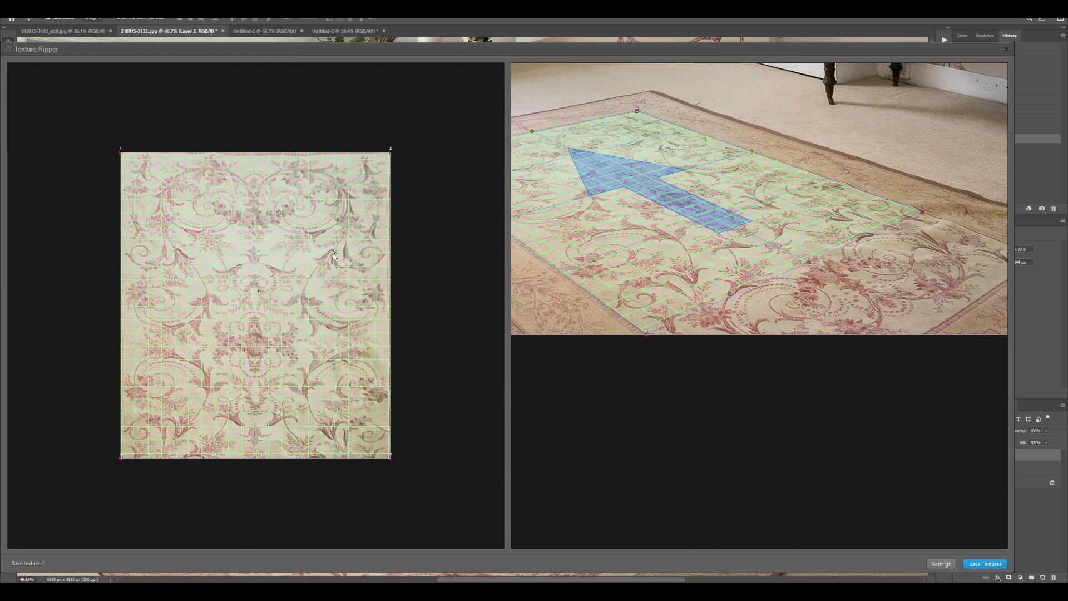
# Copy the flattened rug slice to the clipboard and close the Texture Ripper
pyautogui.moveTo(357, 257)
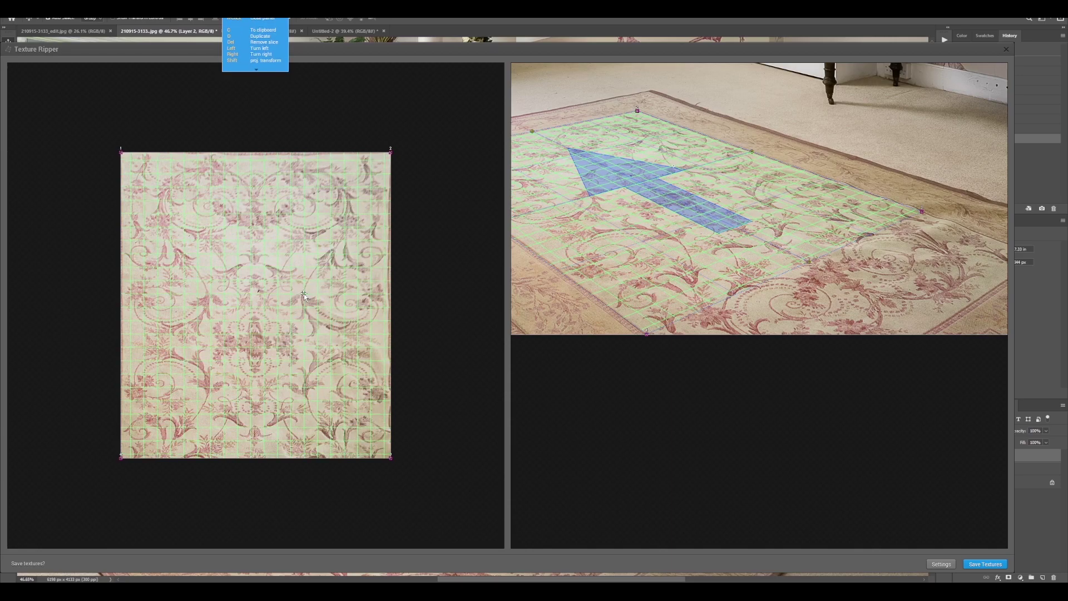
pyautogui.press('c')
pyautogui.rightClick(611, 209)
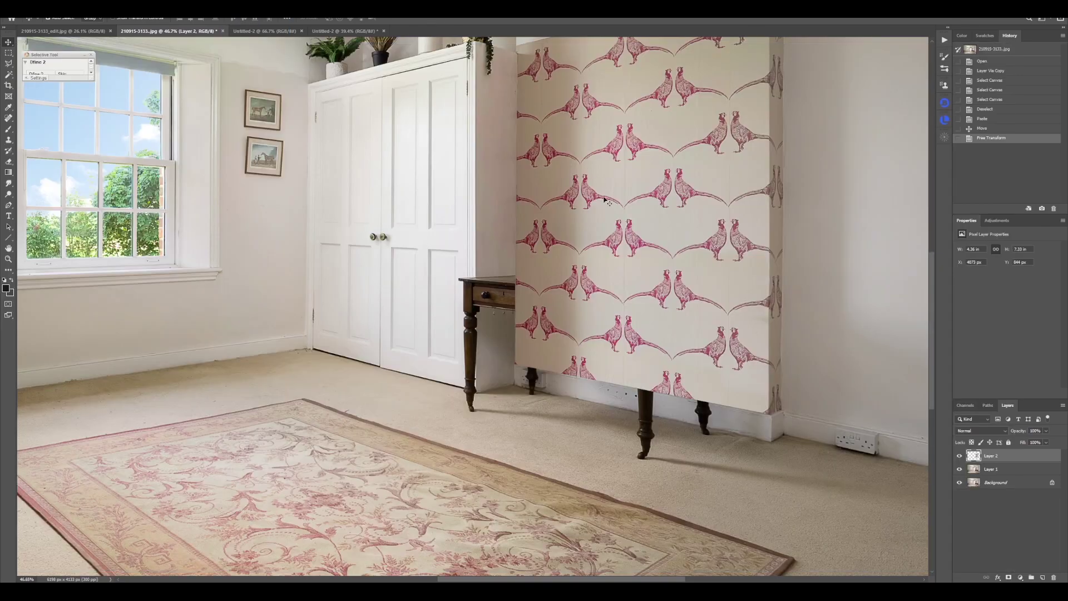
# Paste the flattened rug texture into the room photo and move it in front of the wall between the window and wardrobe
pyautogui.scroll(-3, 600, 272)
pyautogui.hotkey('ctrl', 'v')
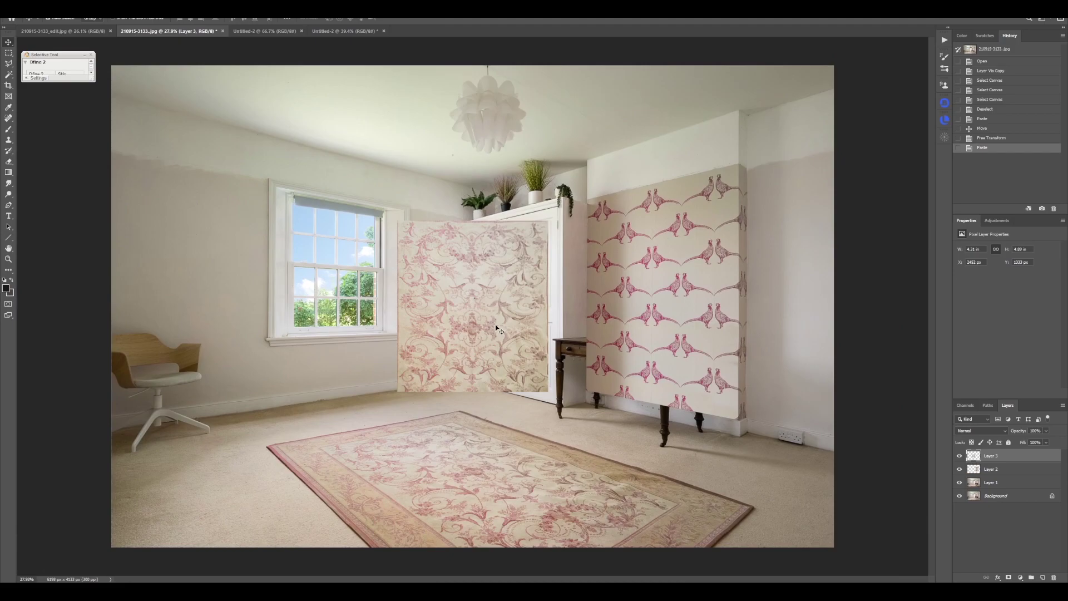
pyautogui.moveTo(496, 326); pyautogui.dragTo(412, 290)
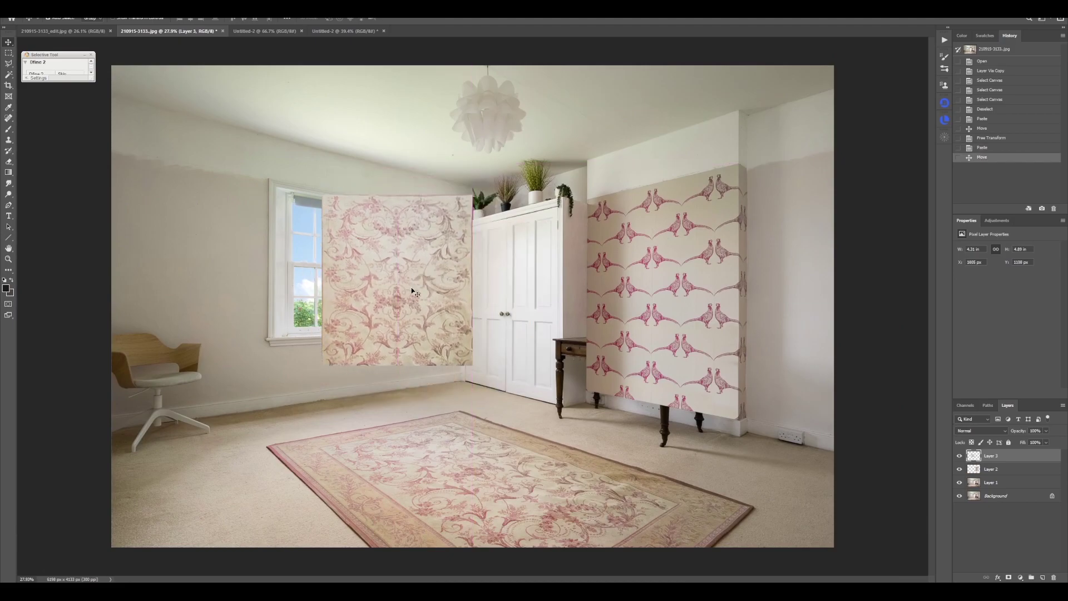